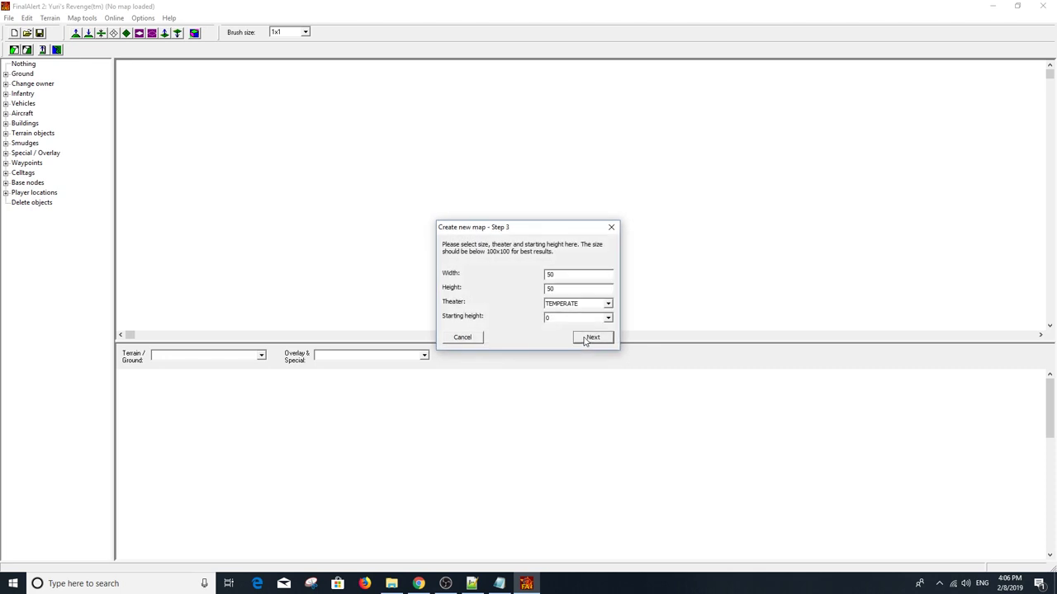
Create the 50 by 50 TEMPERATE map with starting height 0 and enlarge the map pane.
click(586, 338)
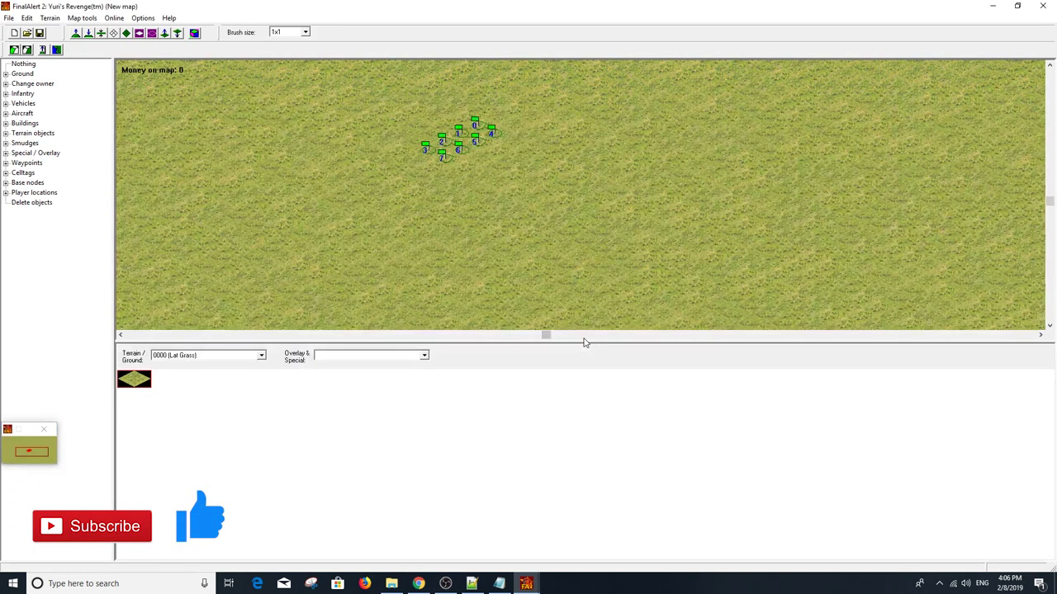
drag(594, 412, 593, 440)
middle_drag(571, 316, 542, 290)
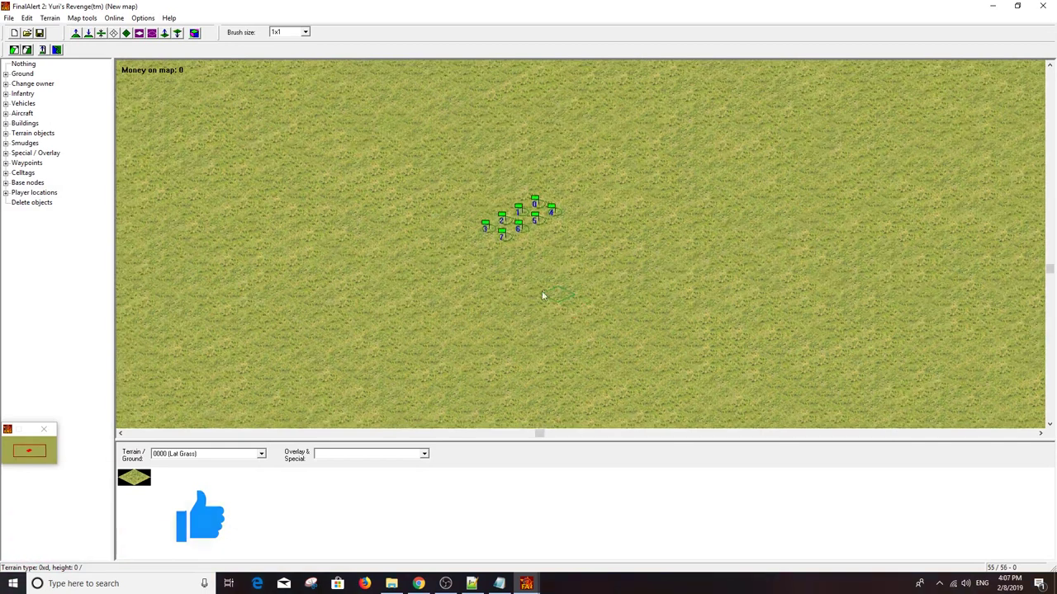
Delete waypoints 2 to 7, and move waypoint 1 far to the left and waypoint 0 far to the right of the map.
click(6, 163)
click(37, 193)
click(551, 214)
click(534, 221)
click(517, 229)
click(501, 238)
click(485, 230)
click(495, 222)
drag(269, 213, 195, 212)
drag(676, 210, 882, 213)
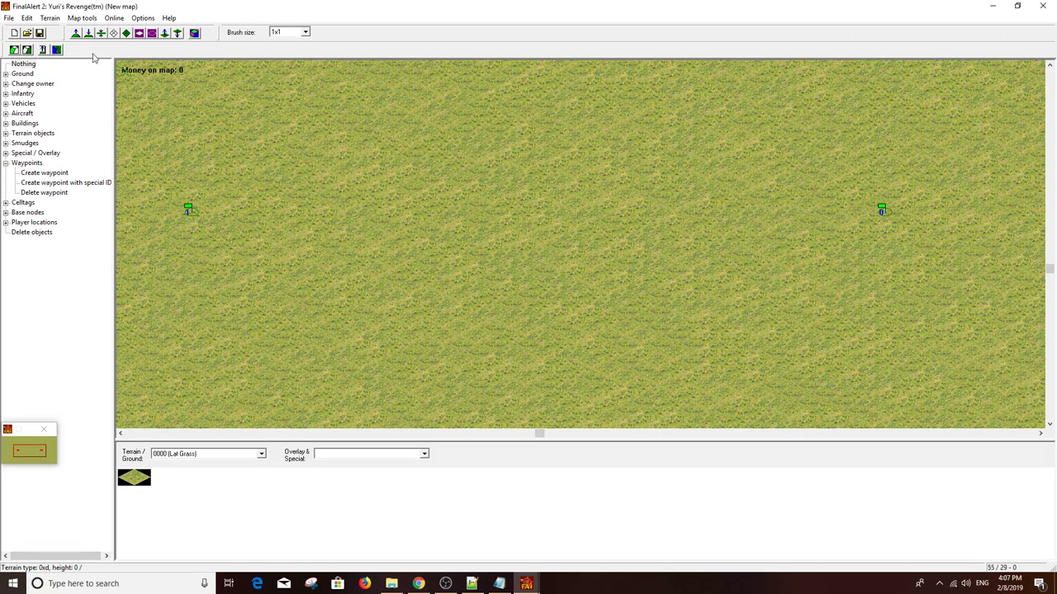
Open the trigger editor, move it clear of the window's edge and create a new trigger.
click(29, 21)
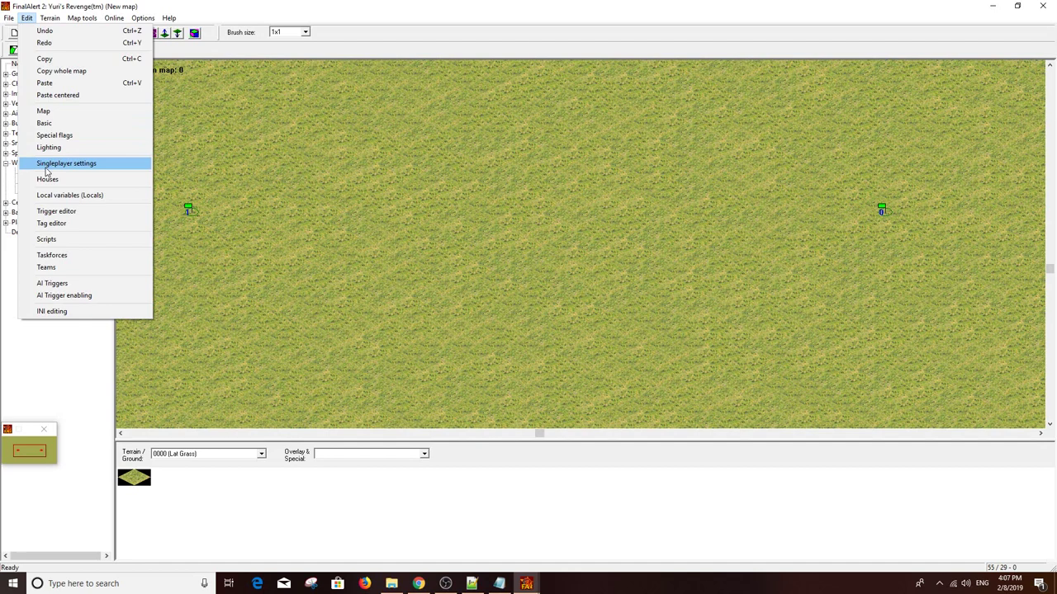
click(57, 211)
drag(70, 31, 373, 73)
click(424, 88)
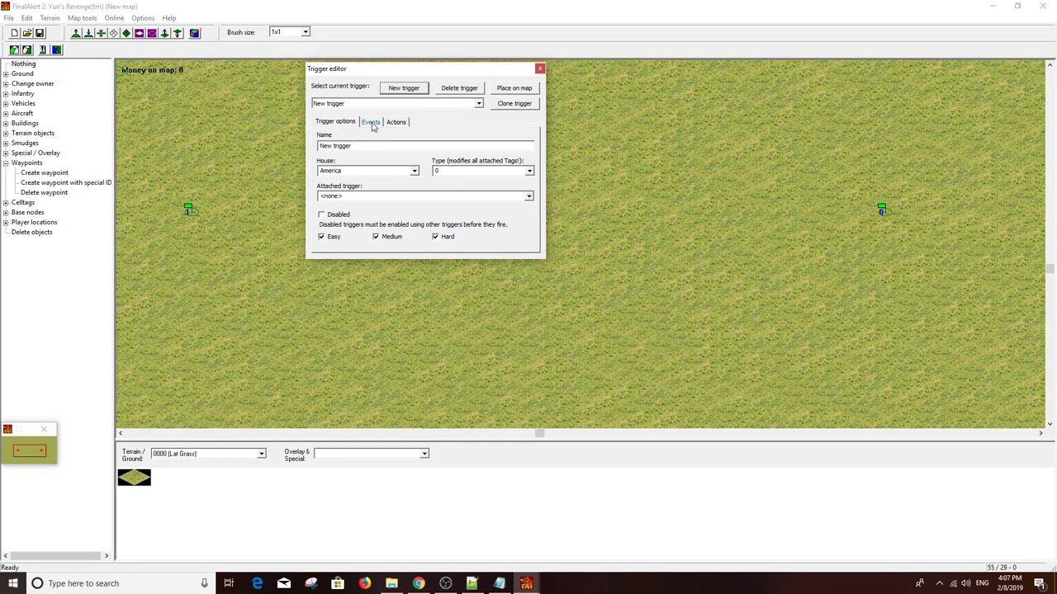
Add an event of type 13 Elapsed Time to the trigger with its number set to -2.
click(371, 124)
click(456, 138)
click(485, 160)
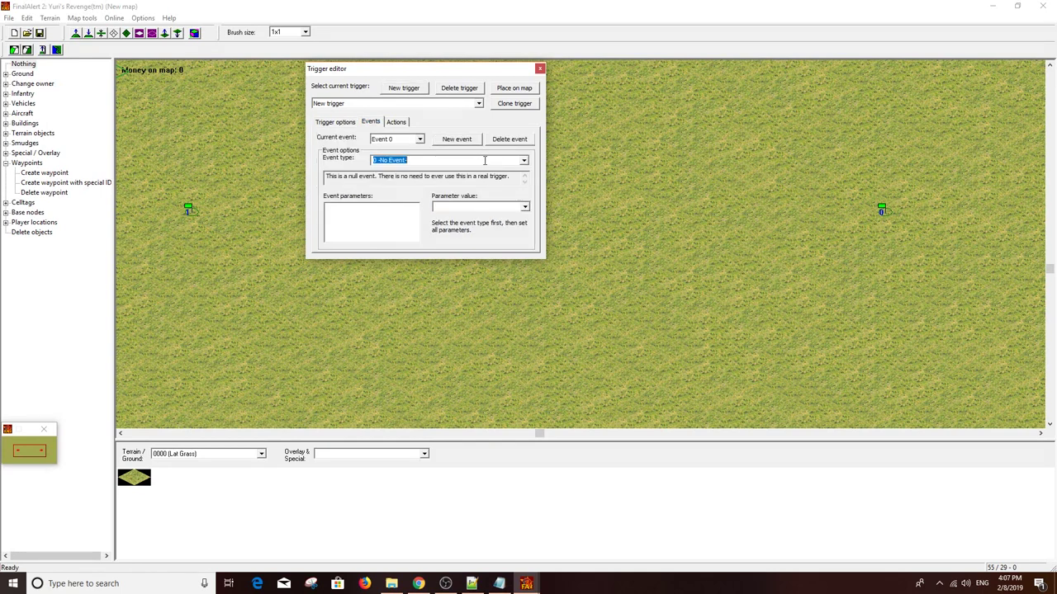
text(13)
key(Return)
click(455, 207)
text(1)
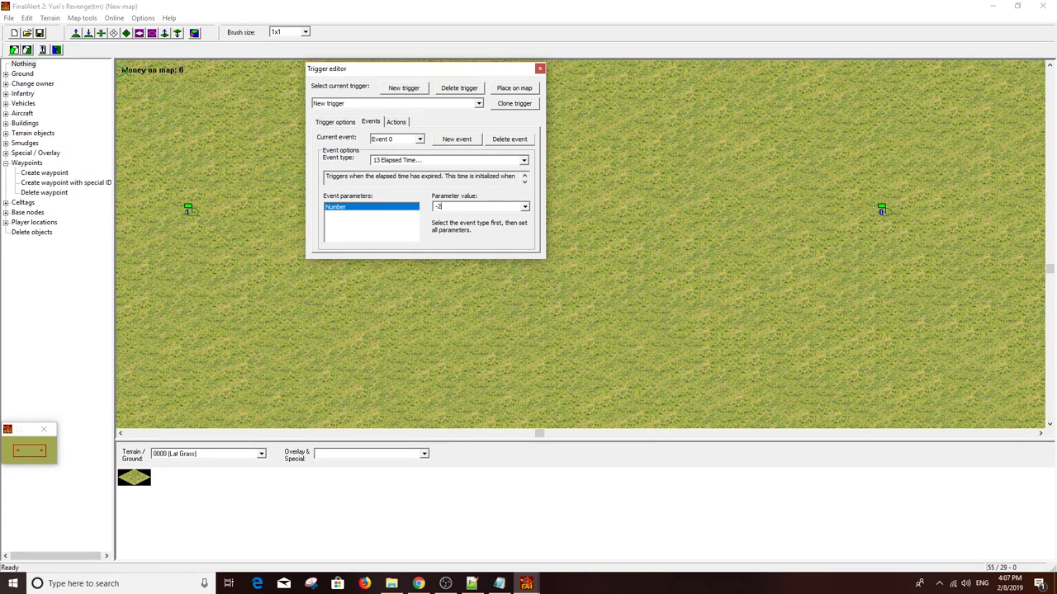
Add an action of type 46 Lock input to the trigger.
click(396, 121)
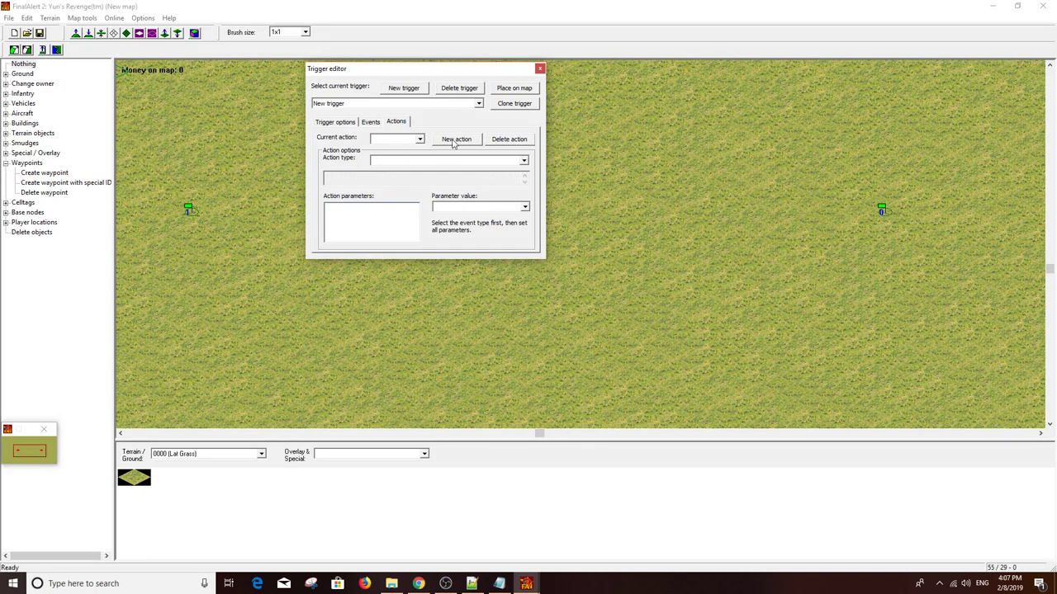
click(524, 161)
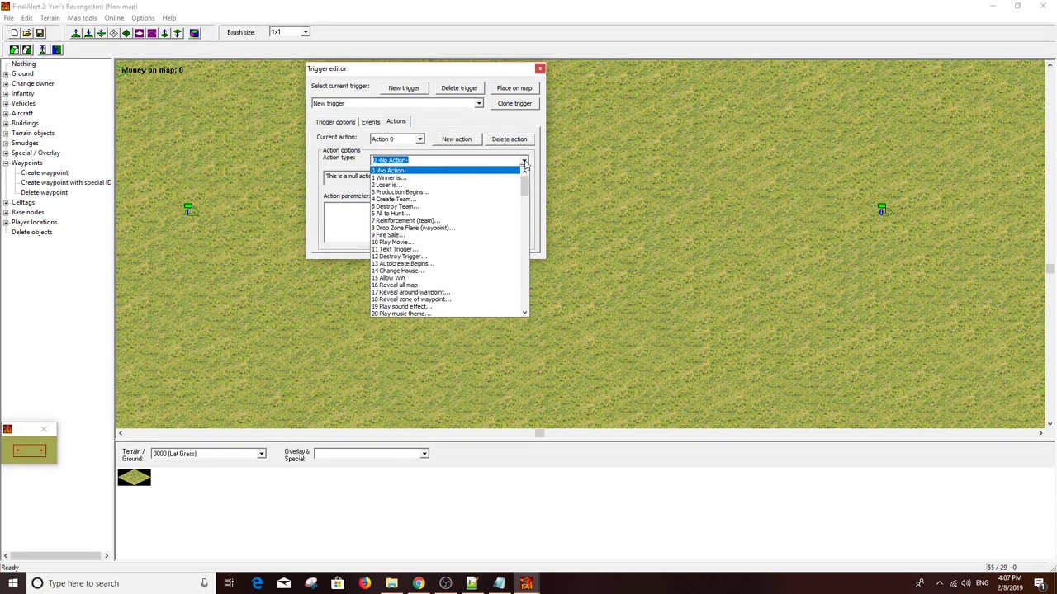
scroll(496, 221, down, 5)
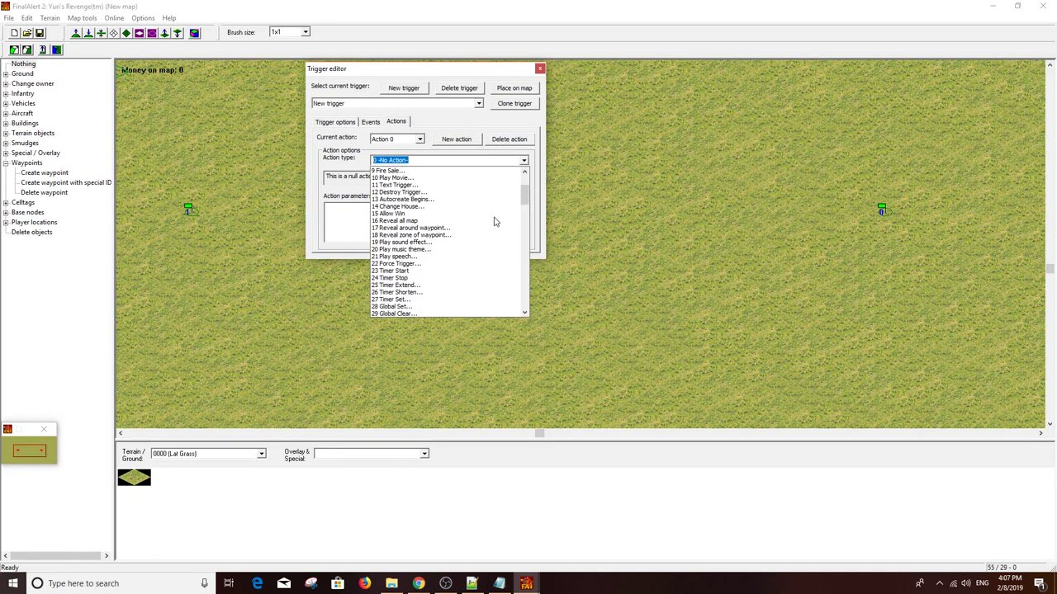
scroll(495, 221, down, 5)
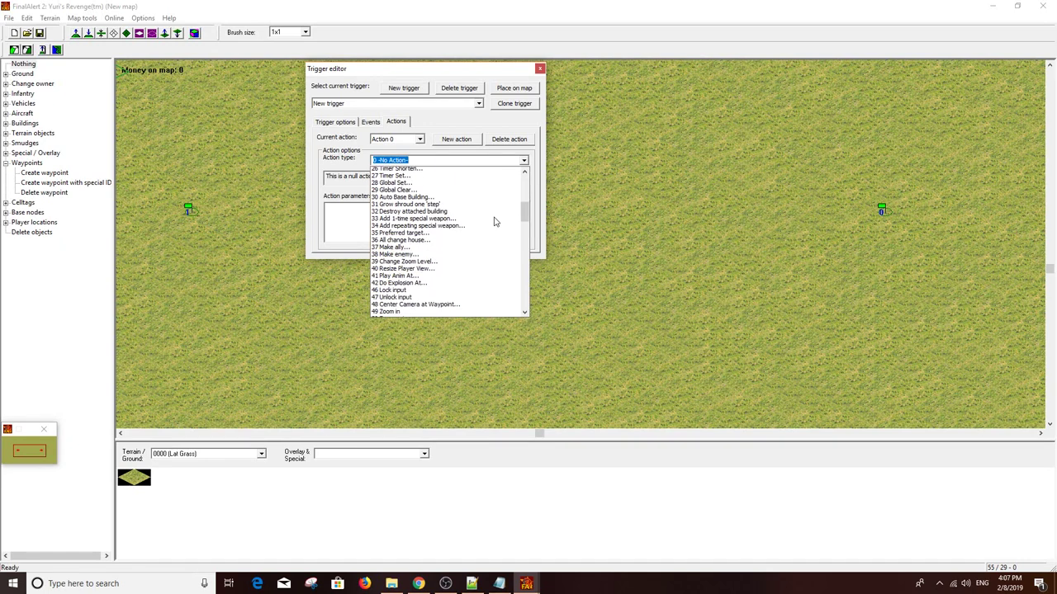
click(450, 285)
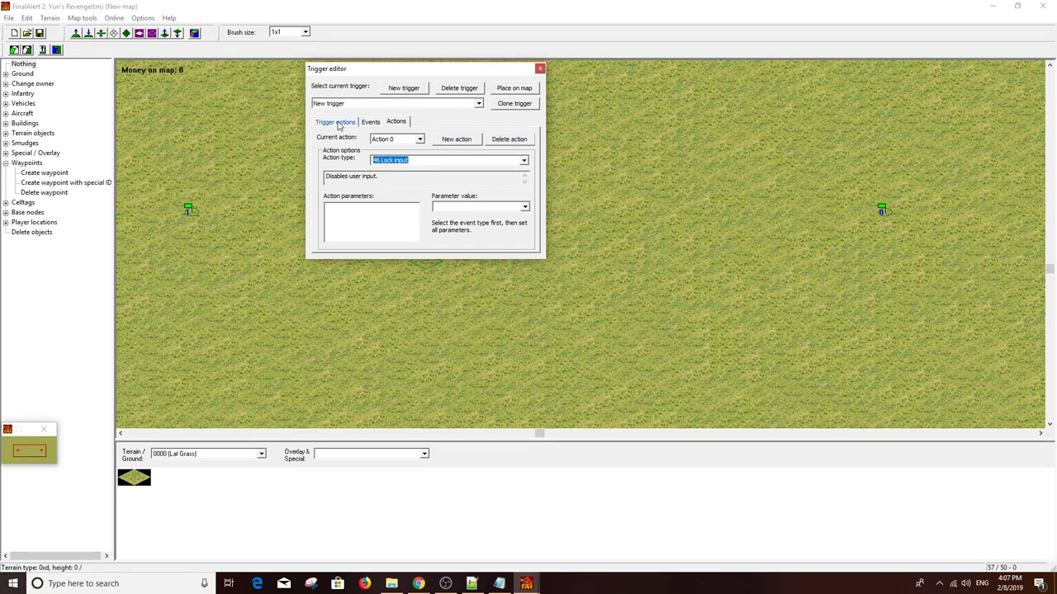
Add a second action of type 112 Center (Jump) Camera at Waypoint with both waypoint parameters set to 1.
click(466, 141)
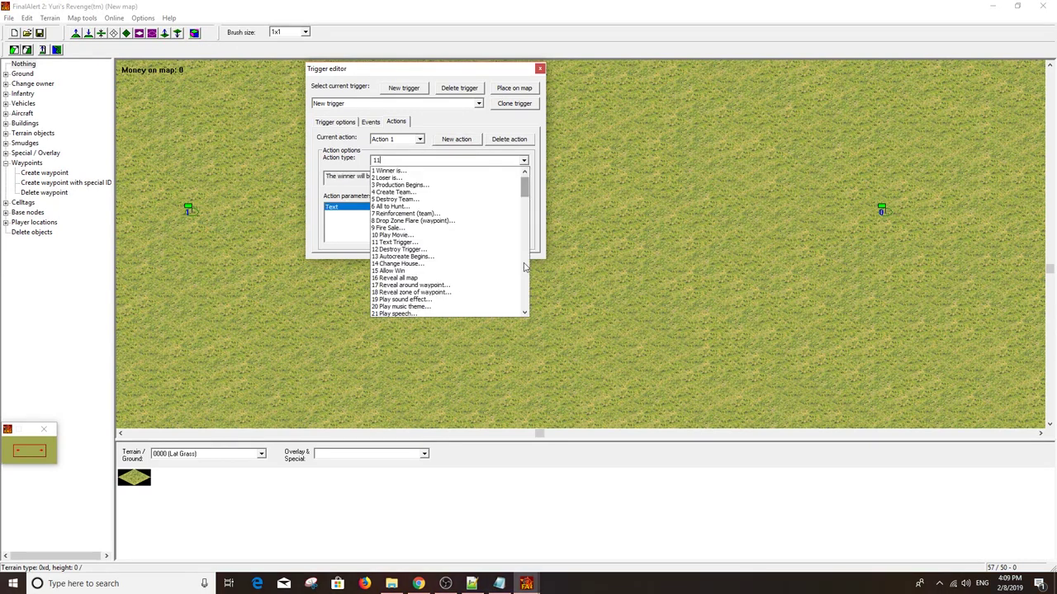
scroll(524, 266, down, 3)
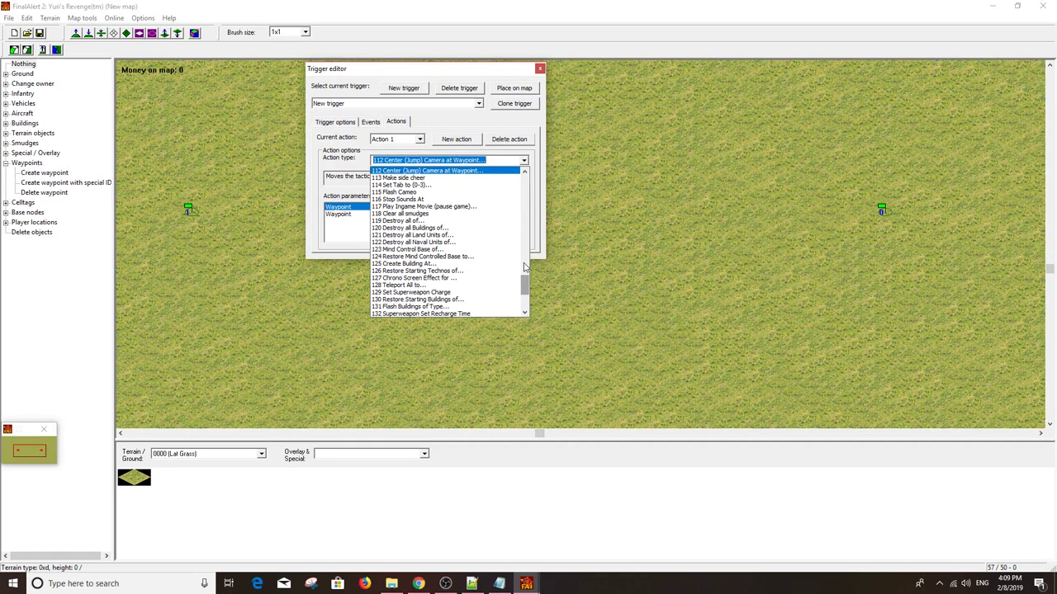
click(483, 161)
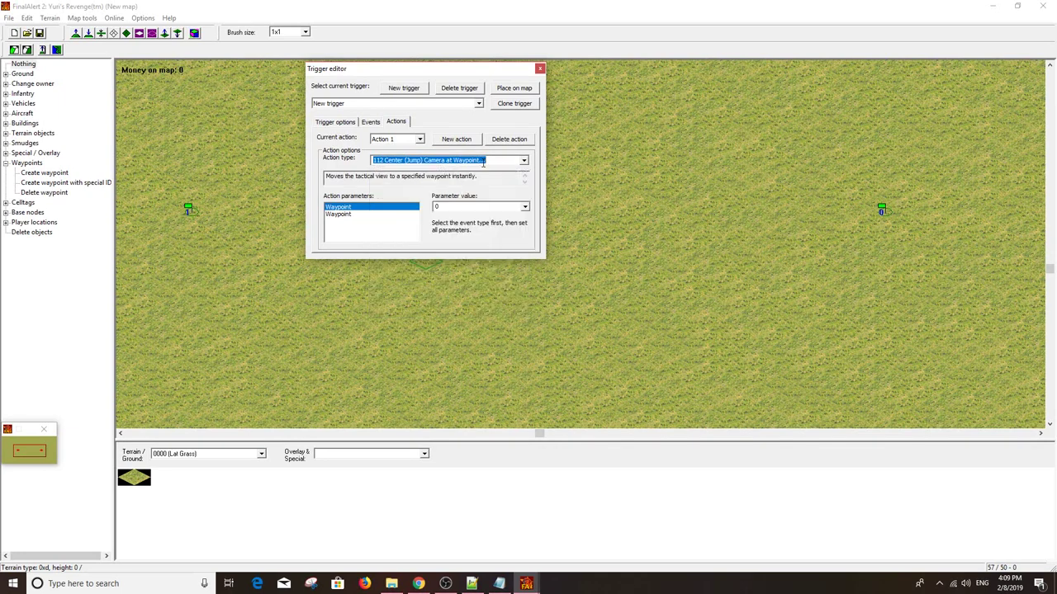
click(497, 207)
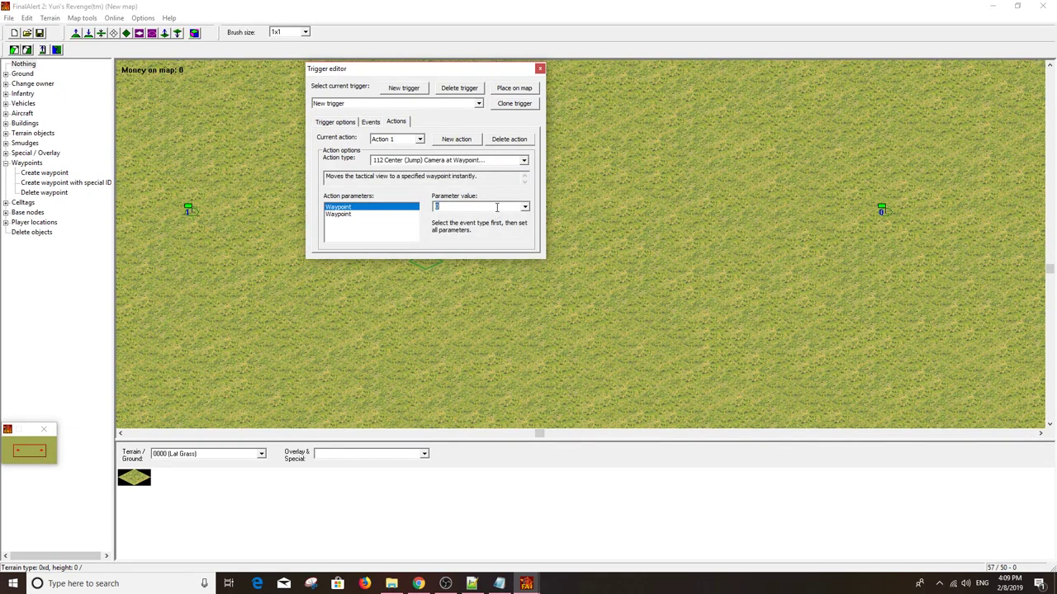
click(410, 214)
text(1)
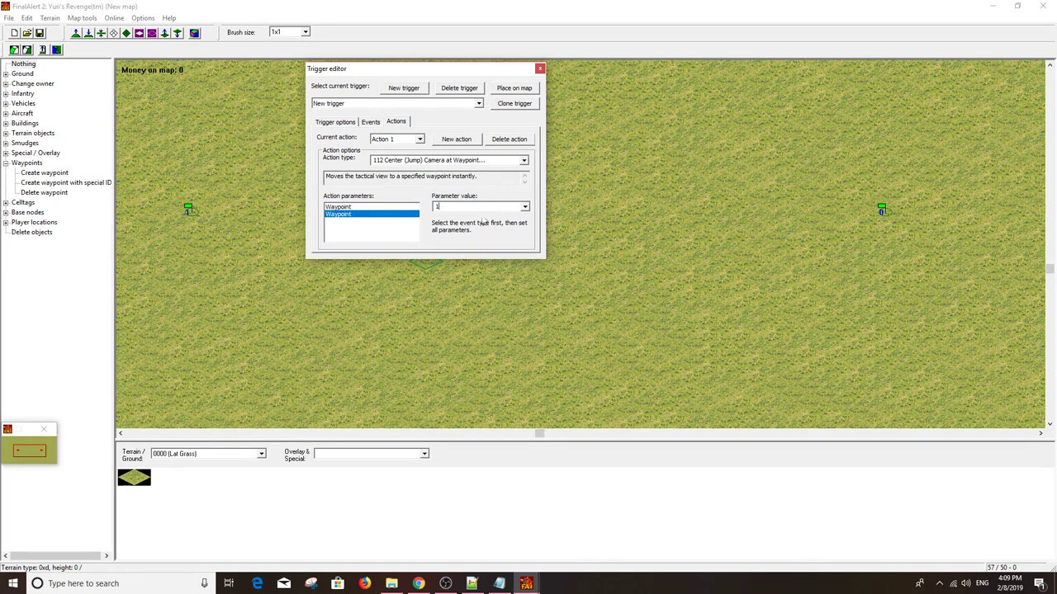
Review the camera action's two waypoint parameters and compare the trigger's two actions.
click(394, 207)
click(393, 215)
click(413, 141)
click(396, 149)
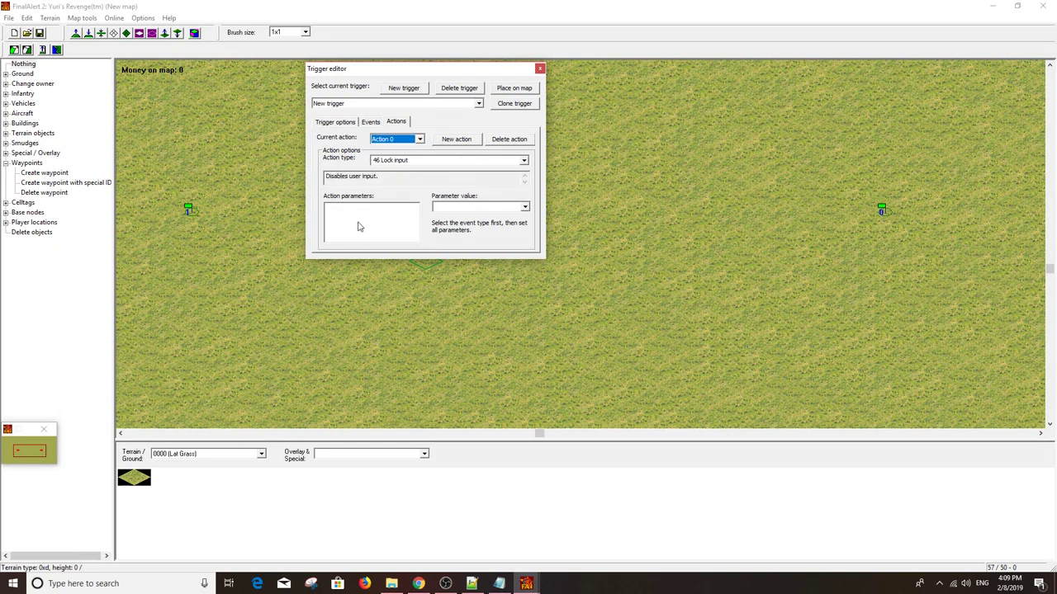
click(421, 140)
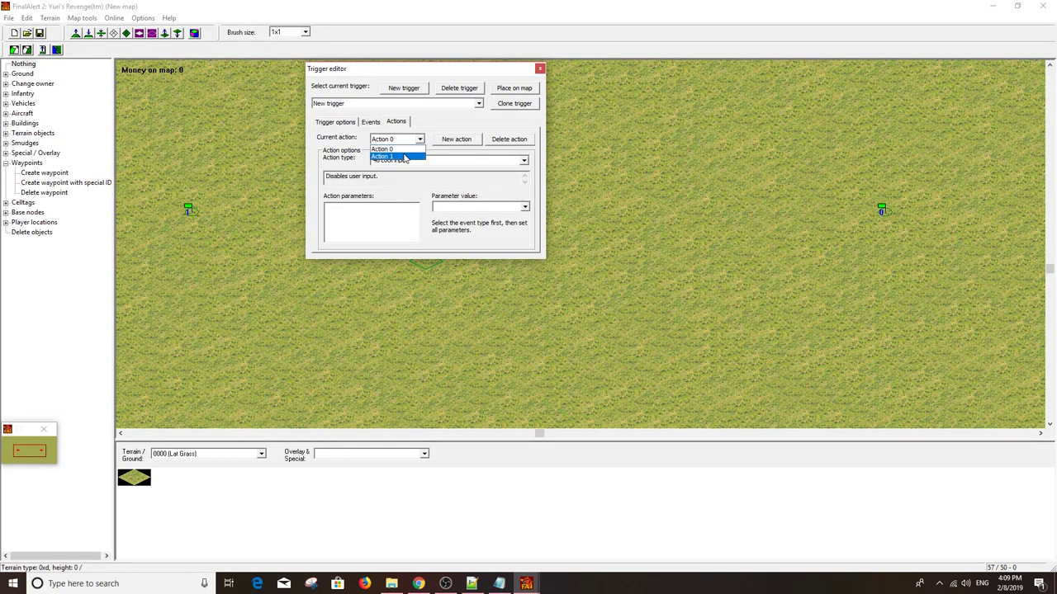
click(405, 157)
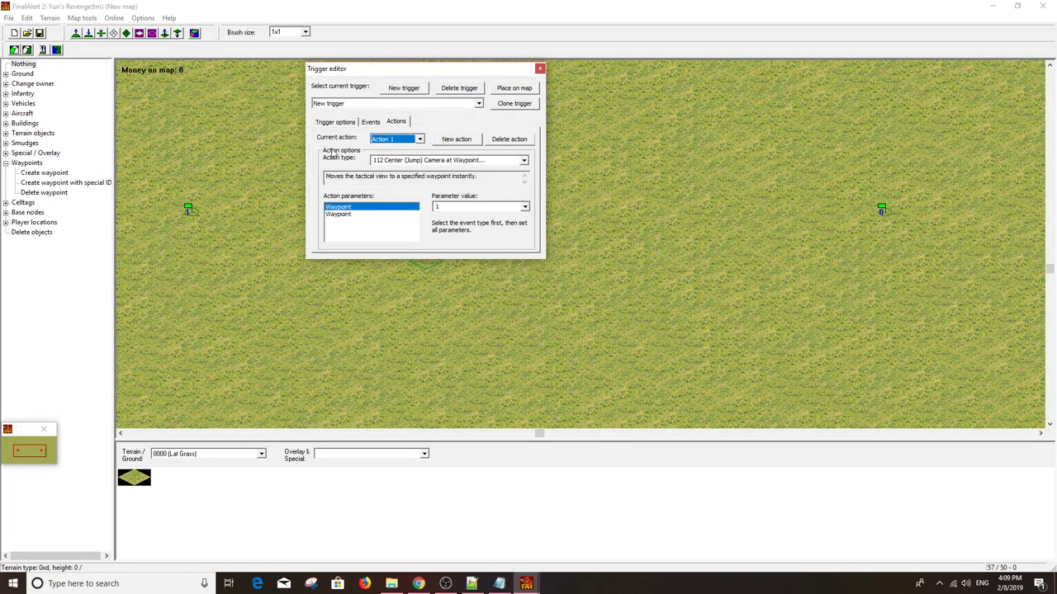
click(408, 139)
click(408, 149)
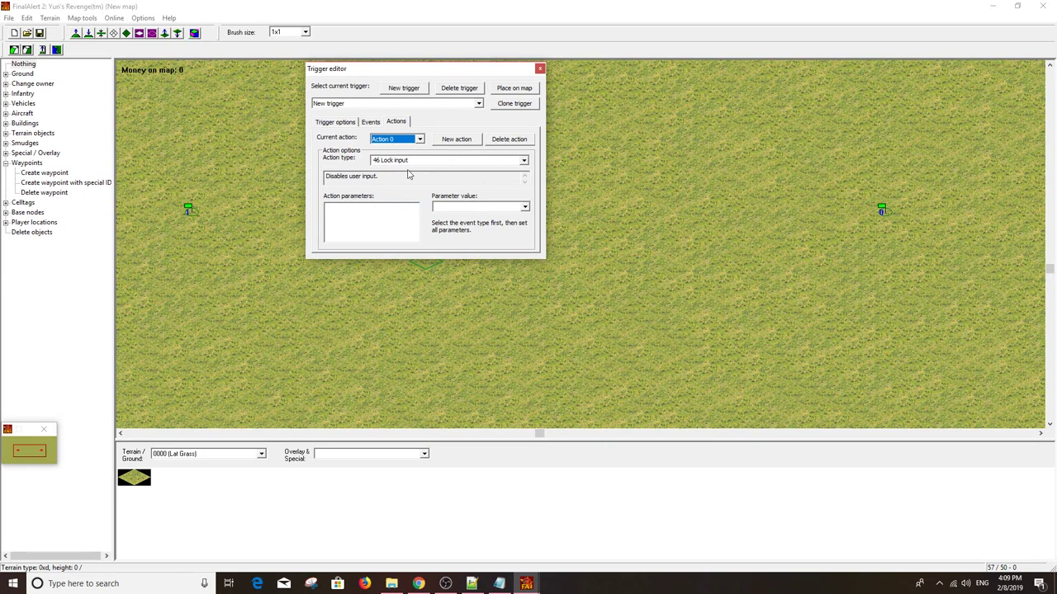
Rename the trigger as "1 - intro 1".
click(336, 122)
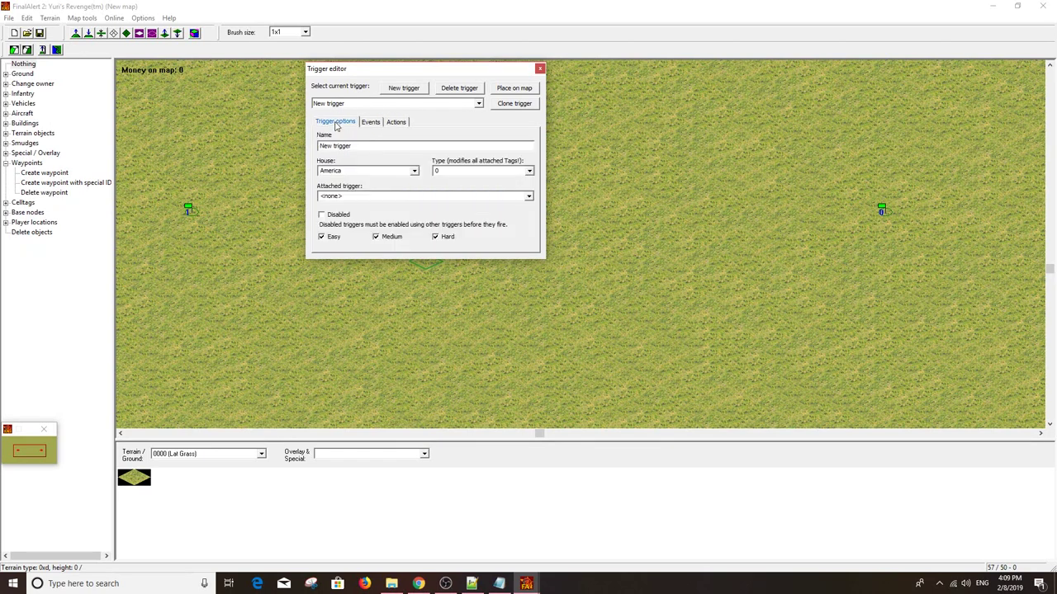
drag(367, 145, 321, 146)
text(1)
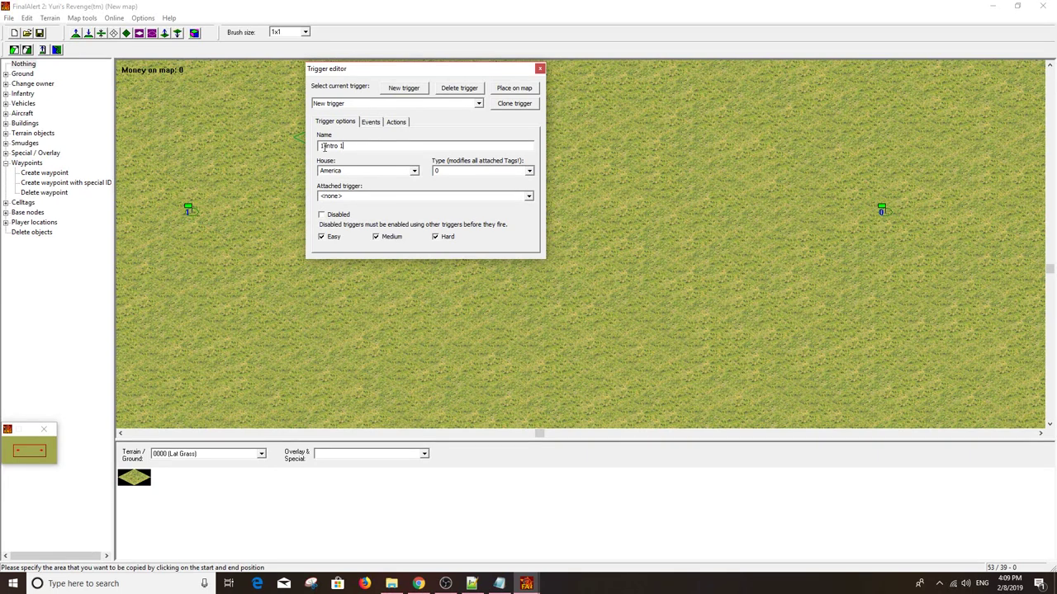
click(343, 121)
Create another trigger and name it "2 - intro 2".
click(404, 88)
drag(370, 146, 283, 146)
text(2)
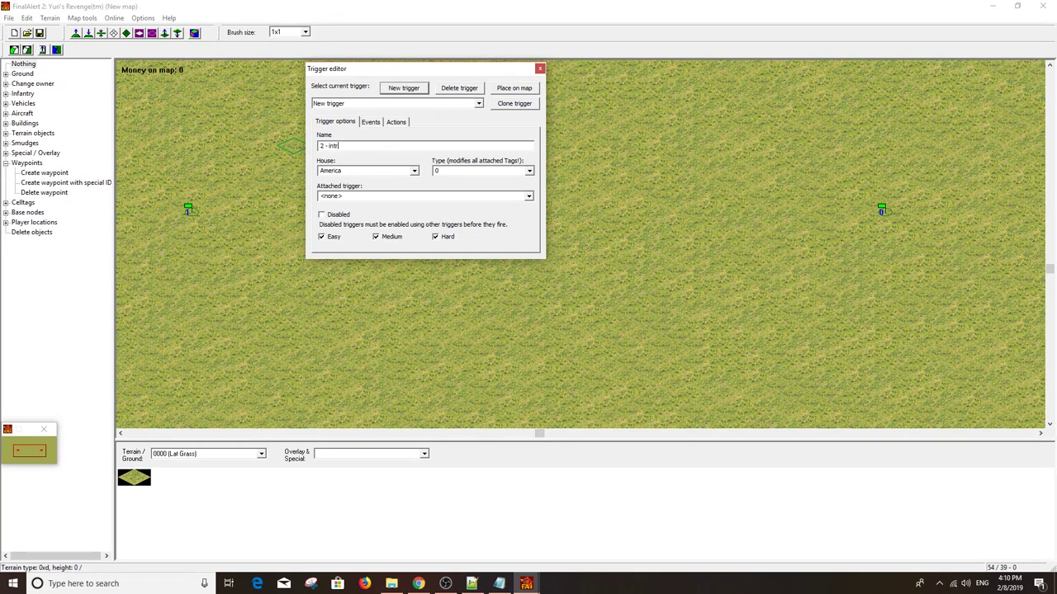
Add an event of type 13 Elapsed Time to "2 - intro 2" with its number set to 13.
click(370, 122)
click(455, 160)
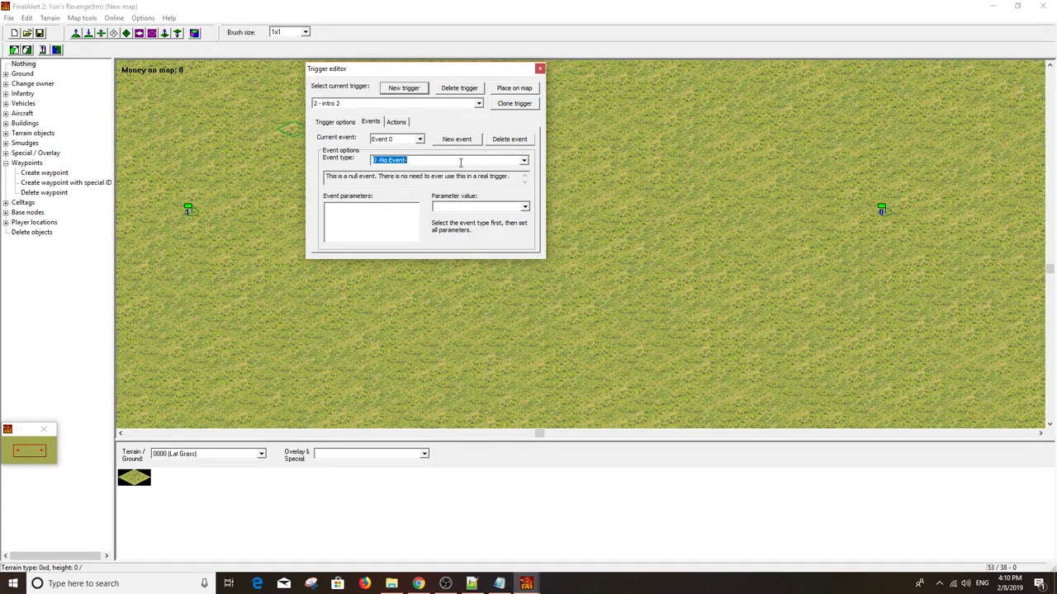
text(13 Elapsed Time...)
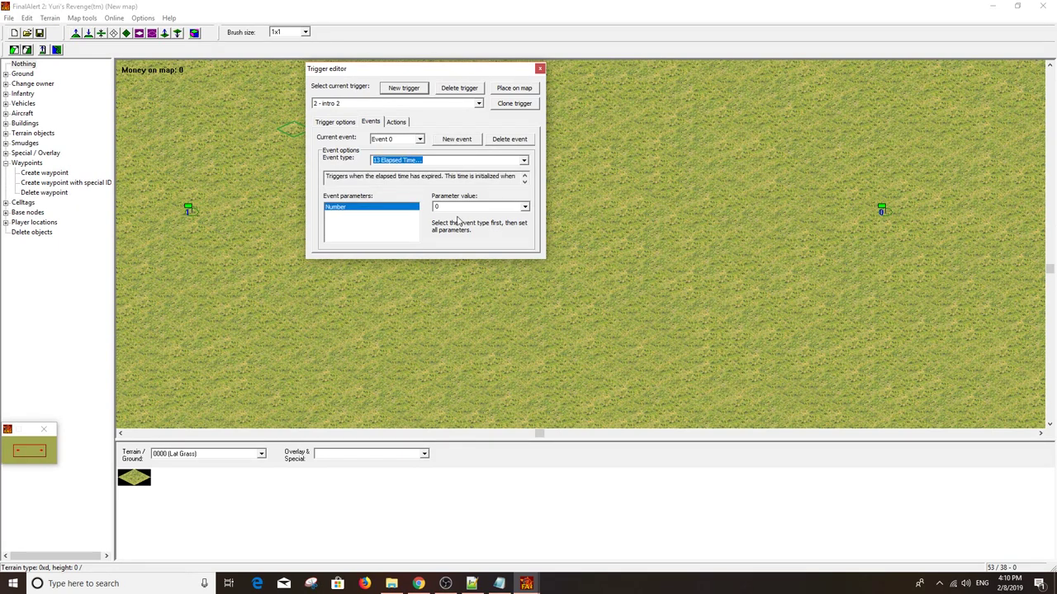
click(461, 207)
text(13)
Add an action of type 47 Unlock input to "2 - intro 2".
click(396, 121)
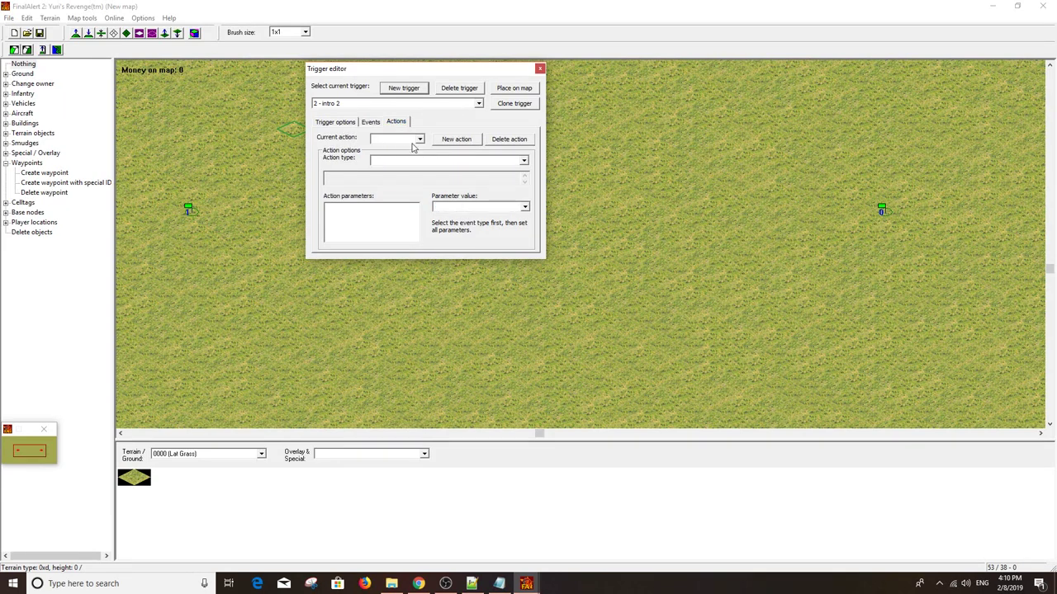
click(459, 161)
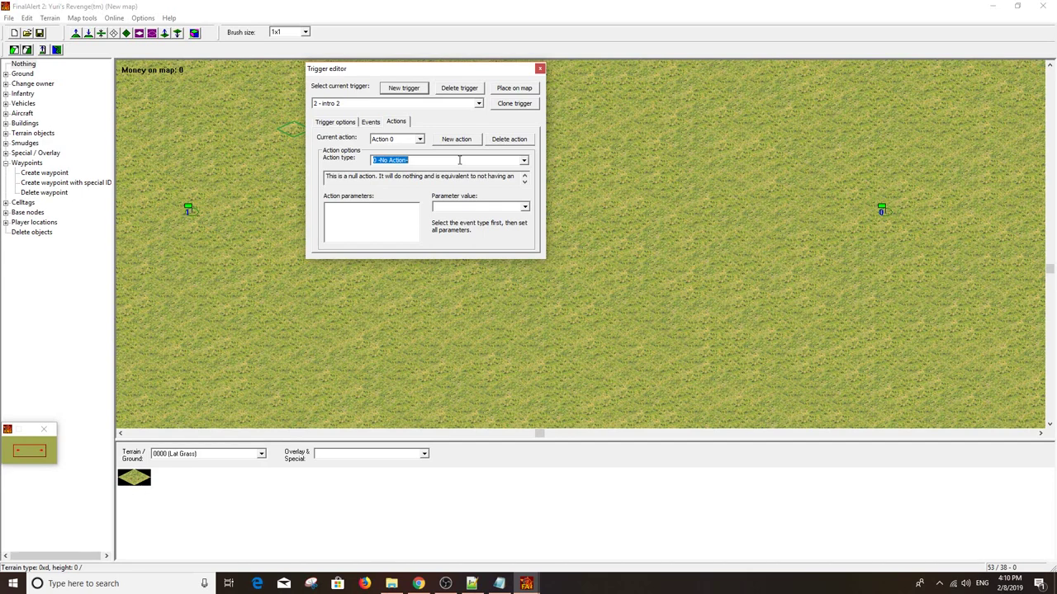
click(523, 161)
scroll(492, 243, down, 3)
scroll(492, 243, down, 6)
scroll(492, 244, down, 2)
click(469, 312)
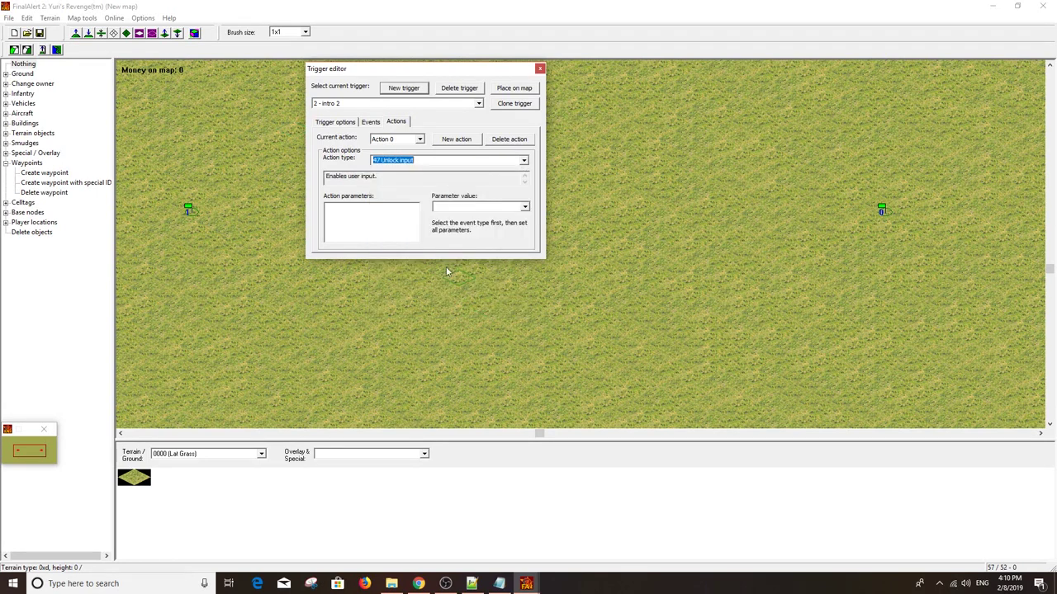
Add a second action of type 11 Text Trigger with the text parameter Destroy_the_Enemy.
click(456, 139)
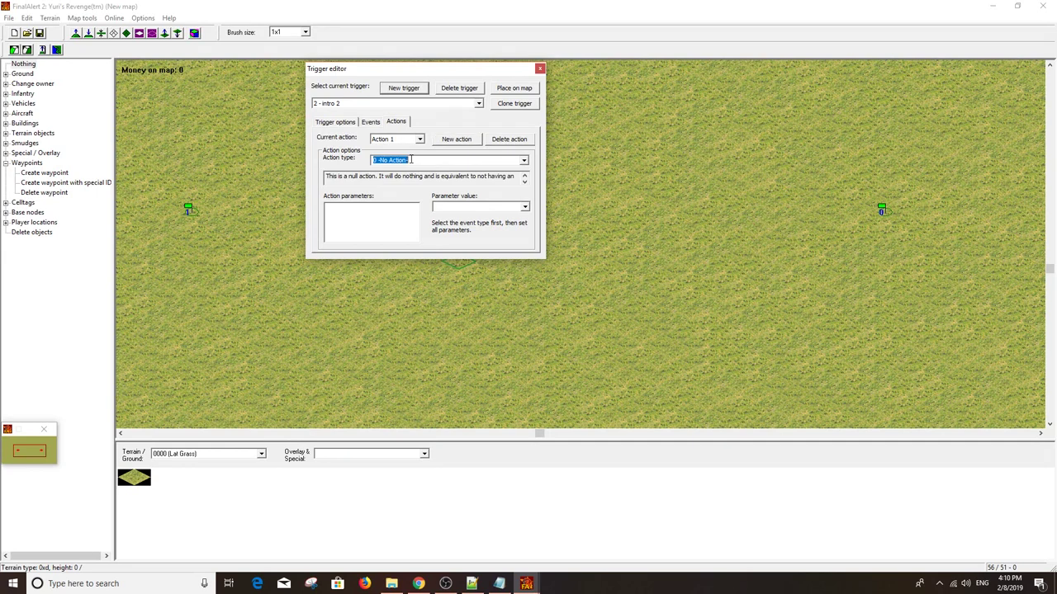
text(11)
key(Return)
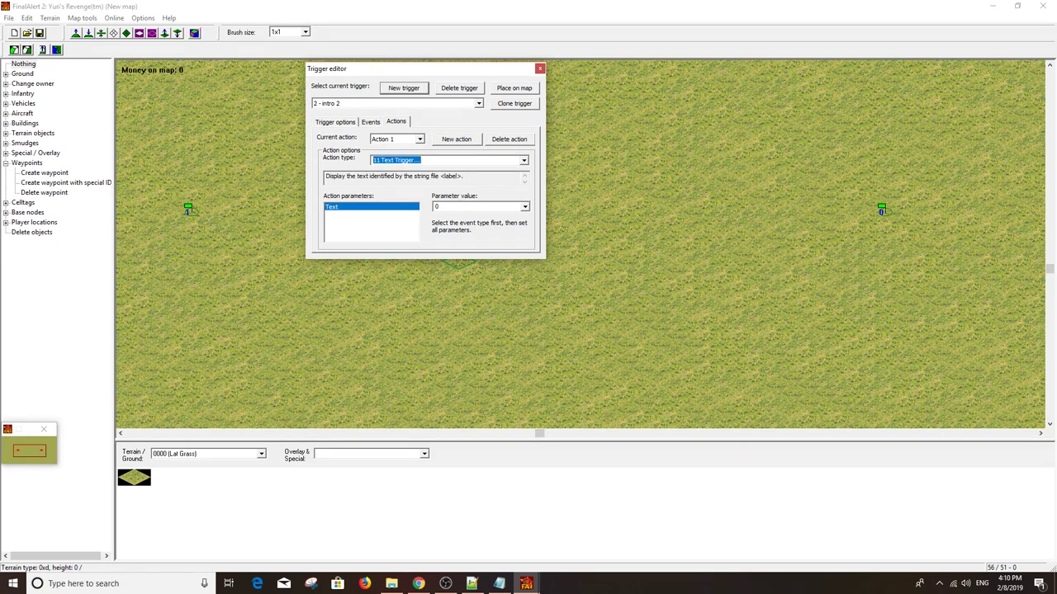
click(464, 206)
text(Destroy_the_Enemy)
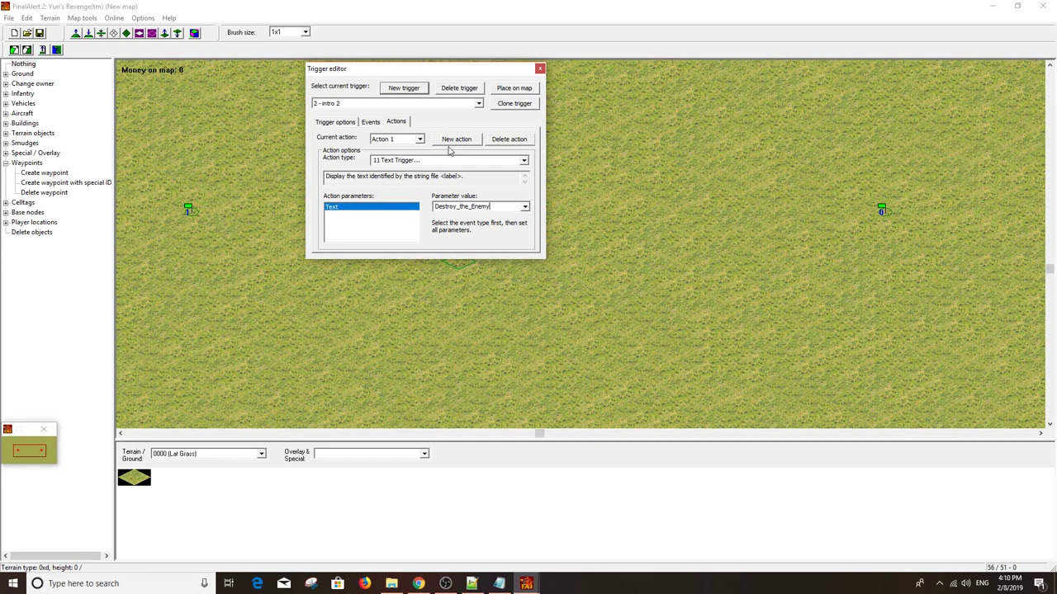
Set the elapsed time of the "2 - intro 2" event to 5 and display the trigger's first action again.
click(370, 124)
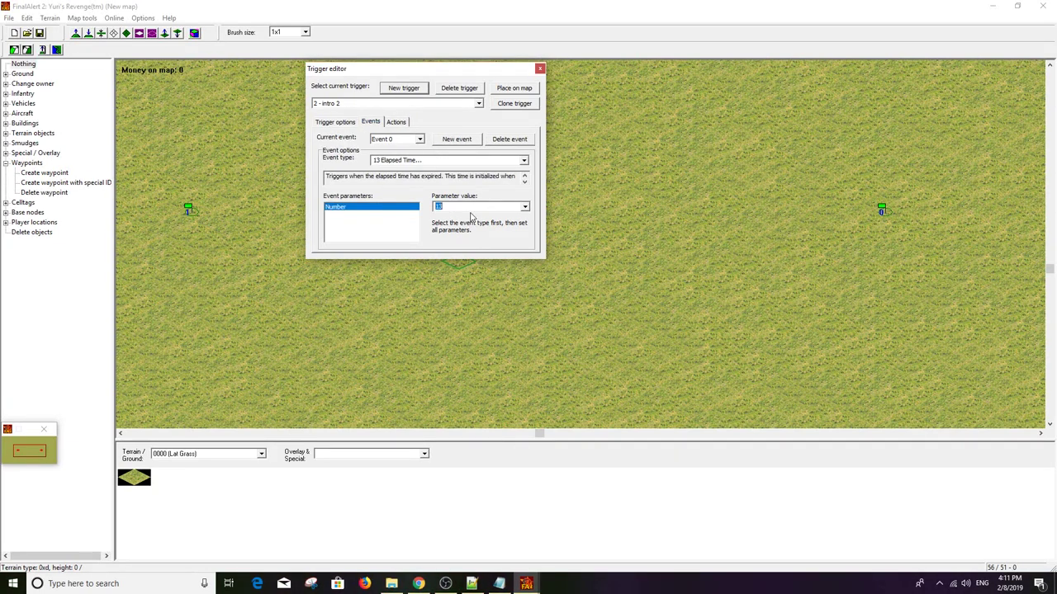
text(5)
click(396, 123)
click(421, 139)
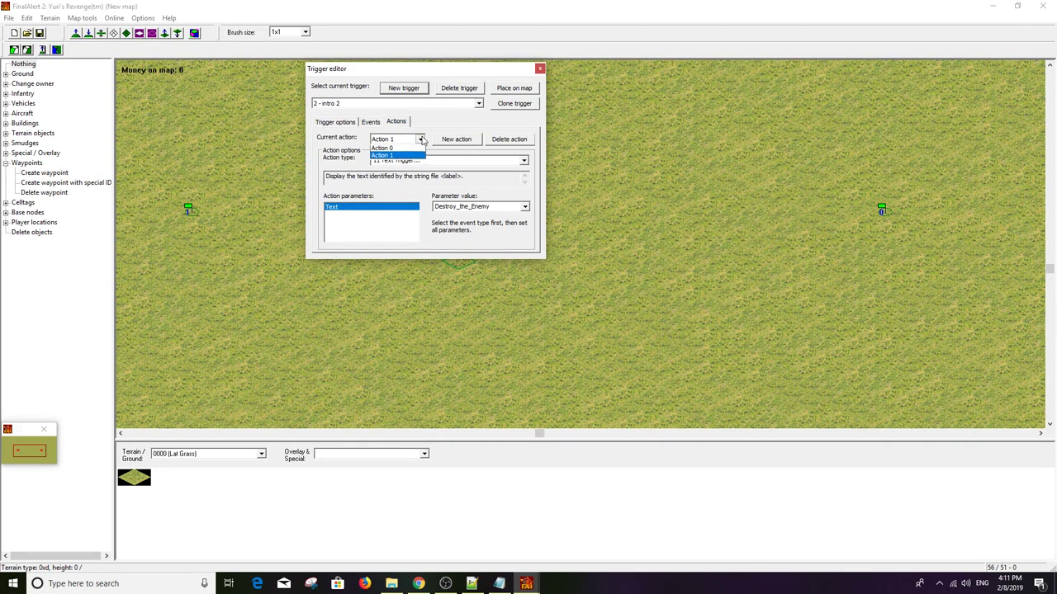
click(394, 145)
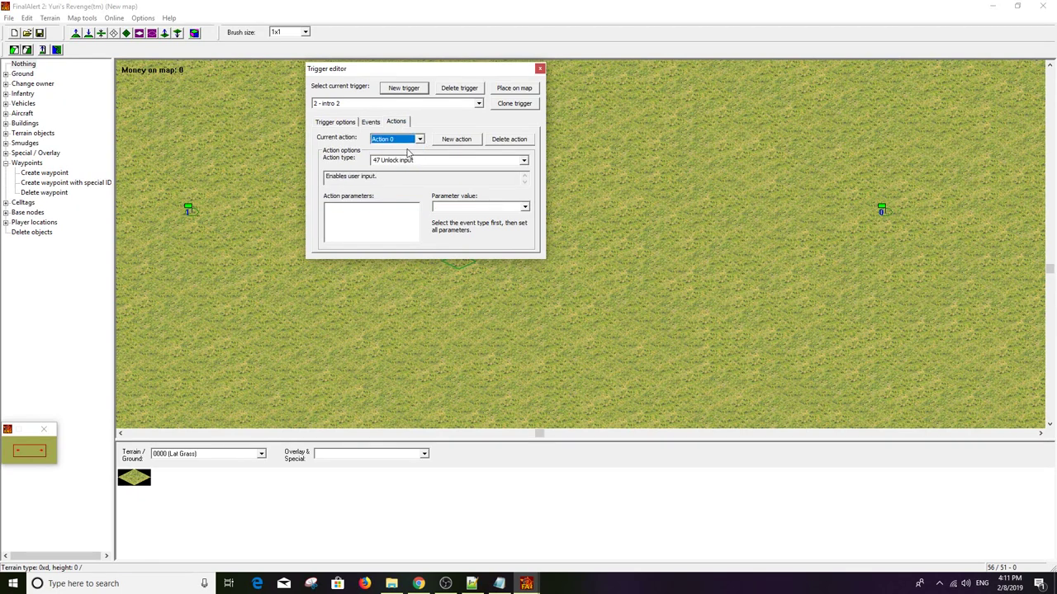
Change the first action of "2 - intro 2" to type 17 Reveal around waypoint with waypoint 1.
click(524, 160)
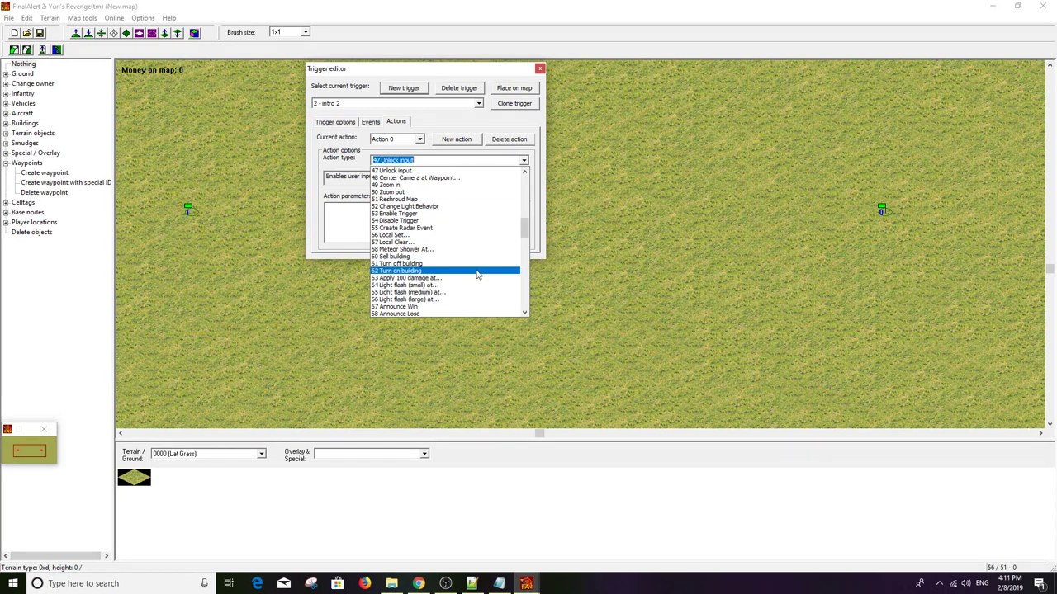
drag(525, 228, 525, 180)
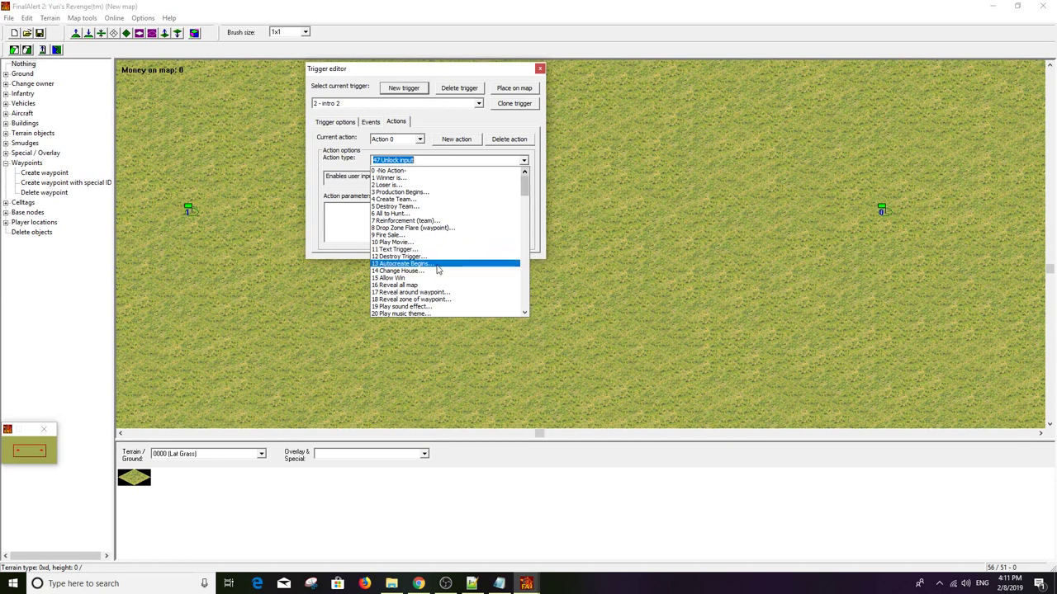
click(448, 296)
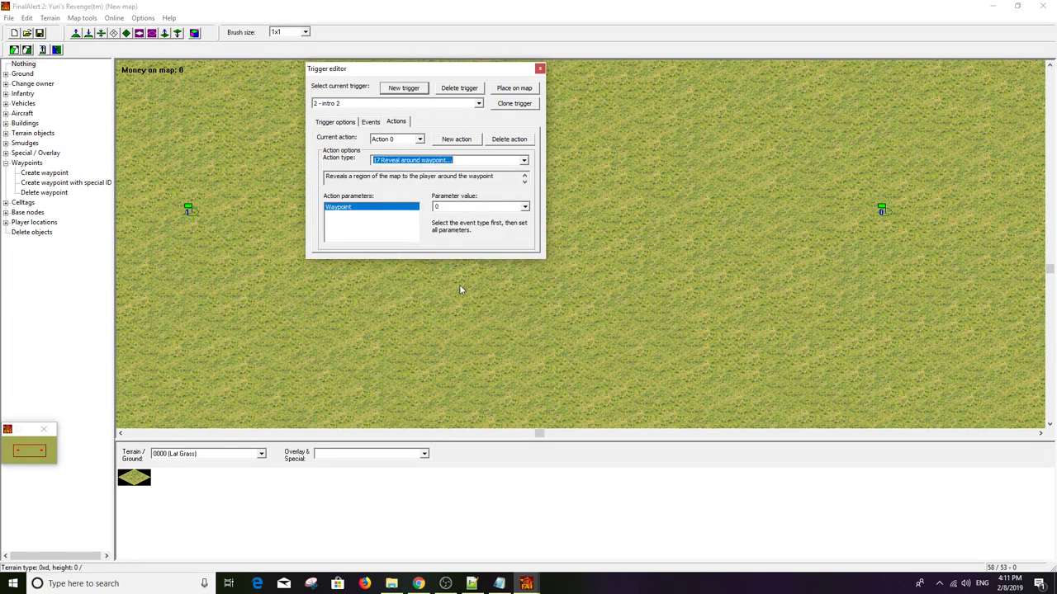
click(460, 206)
text(1)
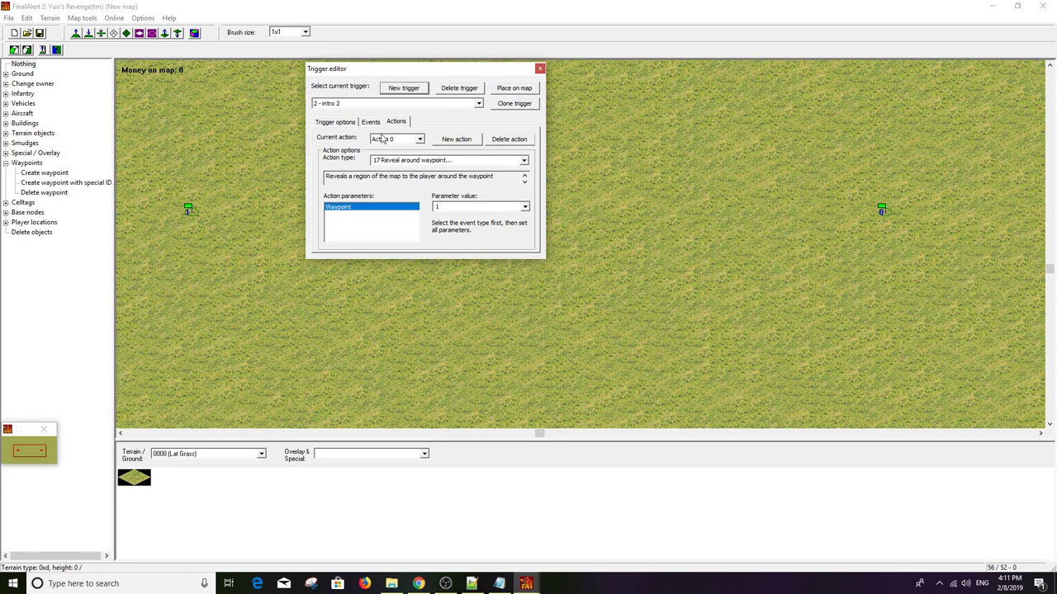
Create a new trigger named "3 - intro 3".
click(404, 88)
click(338, 122)
drag(373, 147, 302, 148)
text(3 - intro 3)
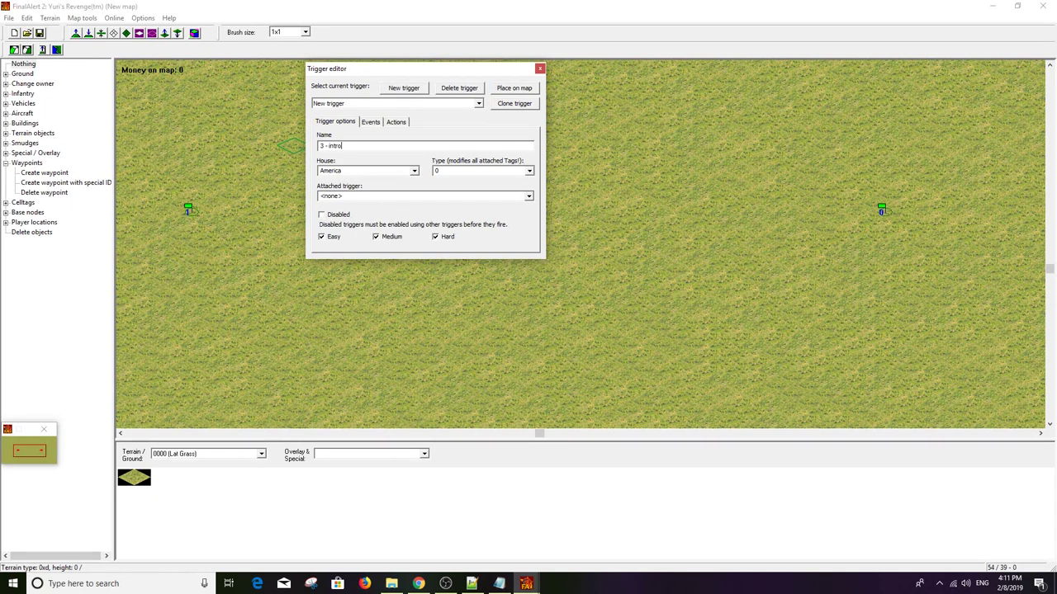
Add an event of type 13 Elapsed Time to "3 - intro 3" and open its number parameter for editing.
click(371, 121)
click(457, 141)
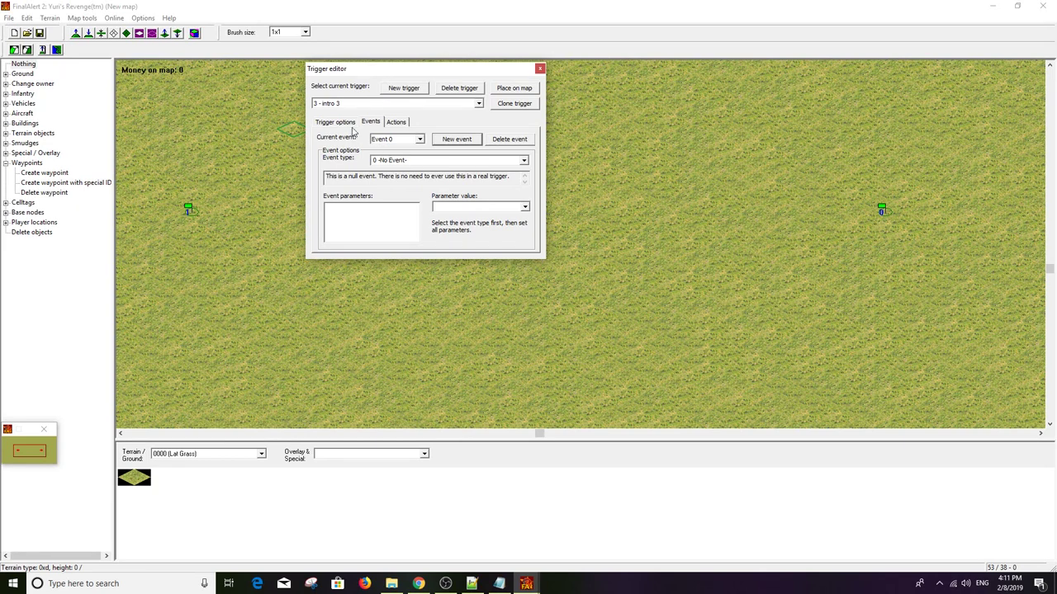
click(397, 160)
text(13 Elapsed Time...)
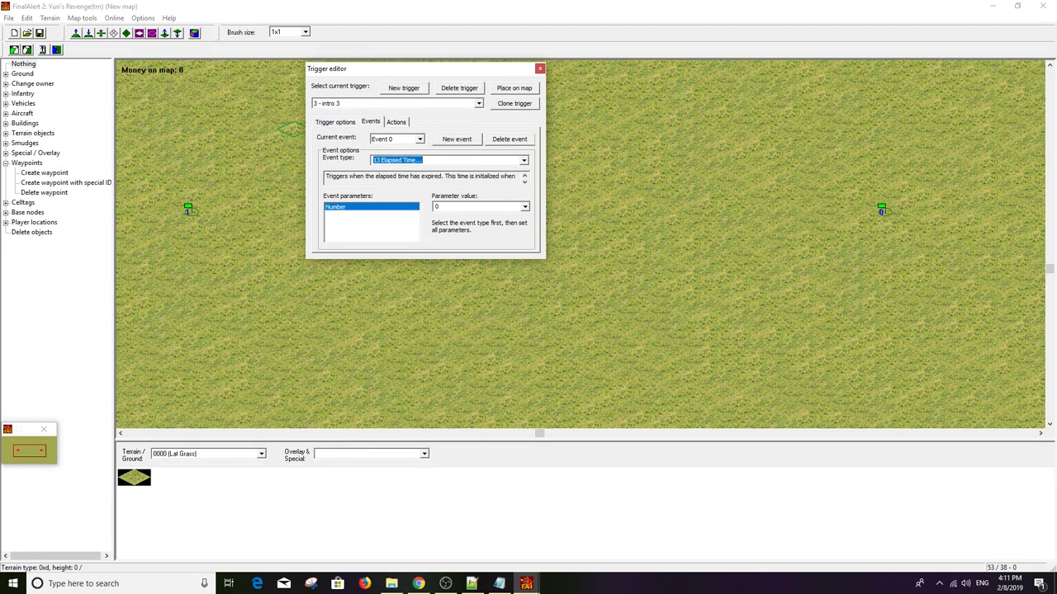
click(454, 207)
Add an action of type 47 Unlock input to "3 - intro 3".
click(399, 122)
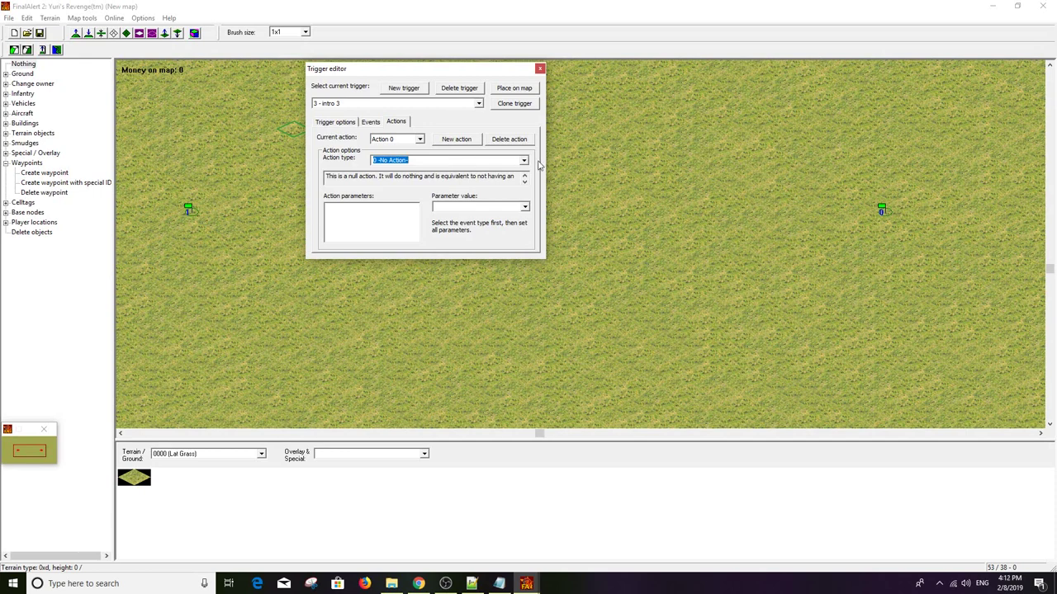
click(453, 161)
scroll(500, 218, down, 1)
scroll(500, 218, down, 6)
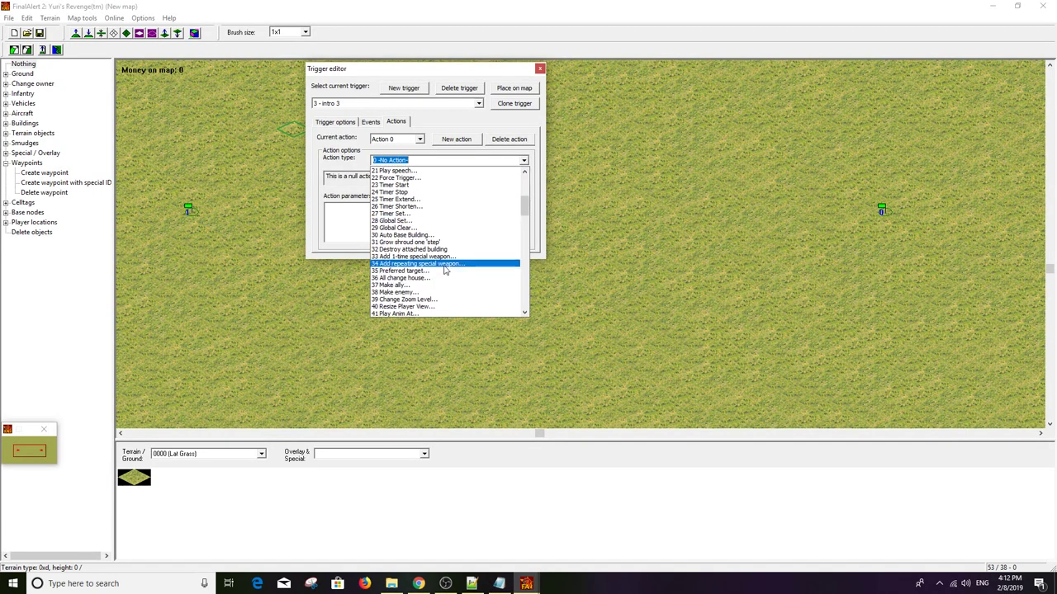
scroll(443, 269, down, 1)
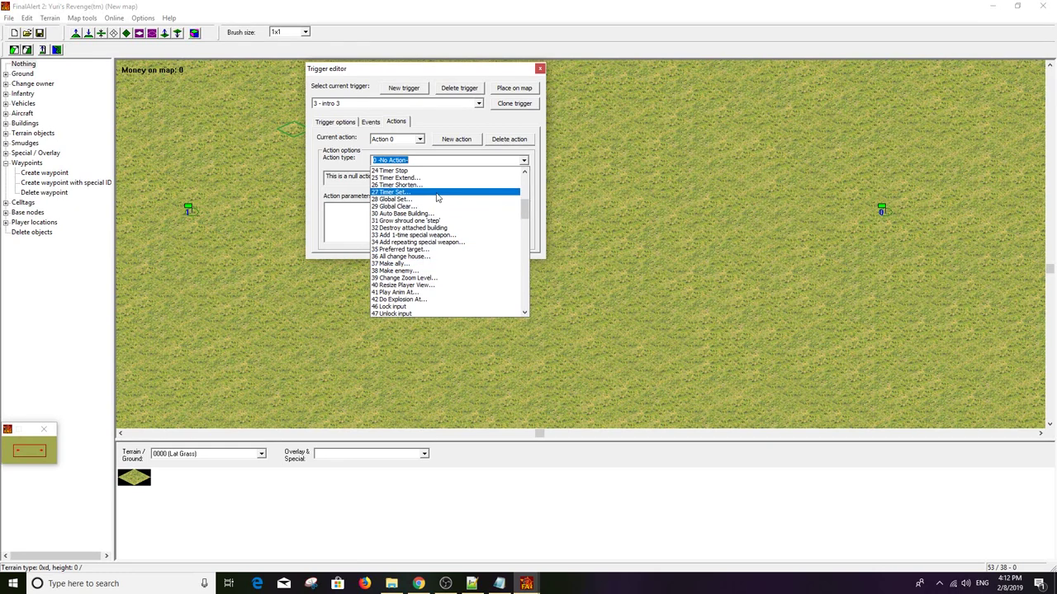
click(427, 314)
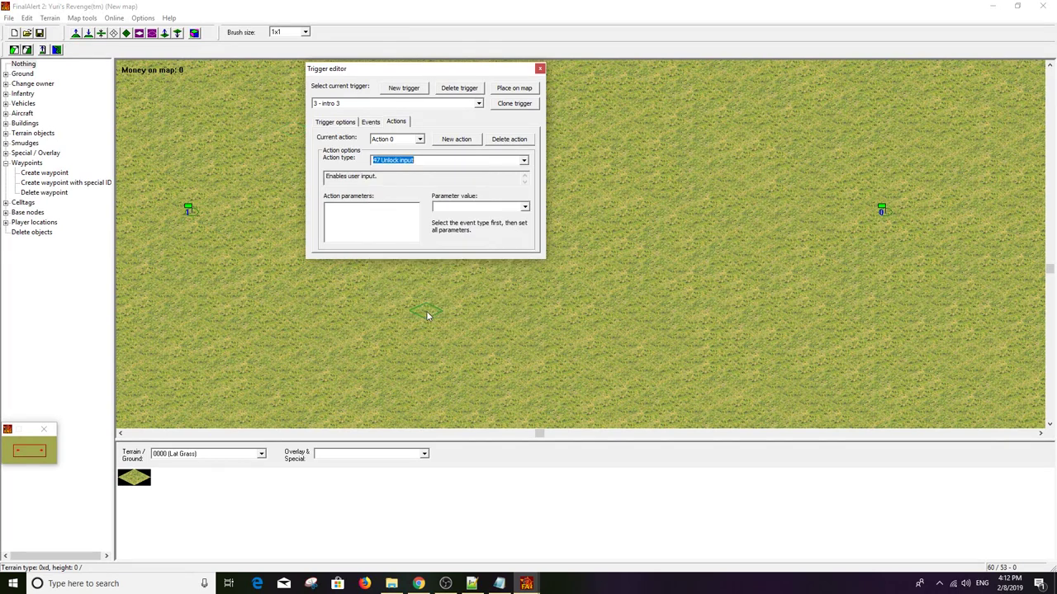
Add a second action of type 21 Play speech to "3 - intro 3" with the speech EVA_BattlefieldControlOnline.
click(452, 140)
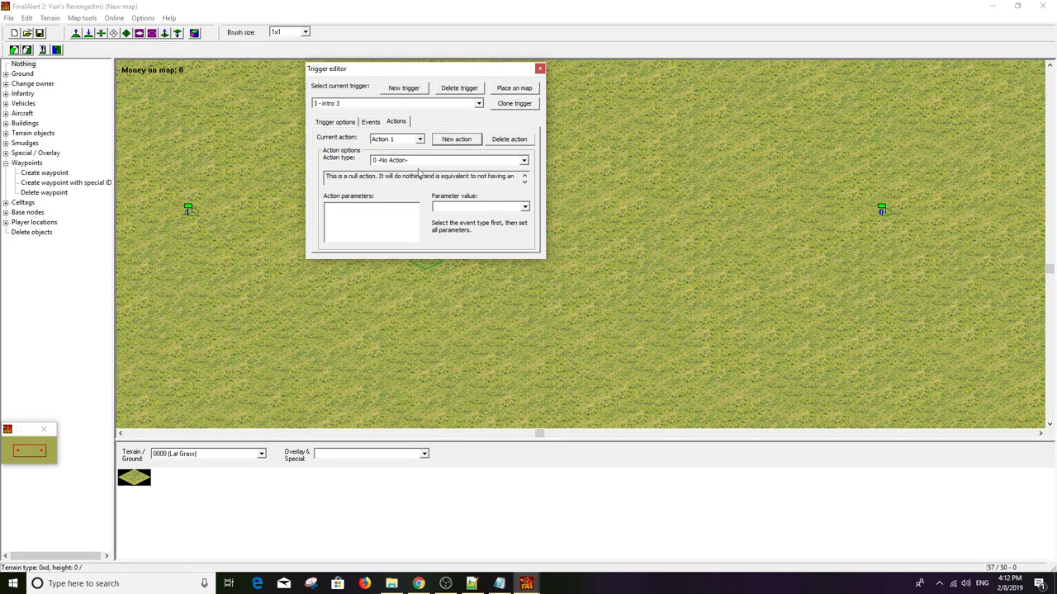
click(523, 160)
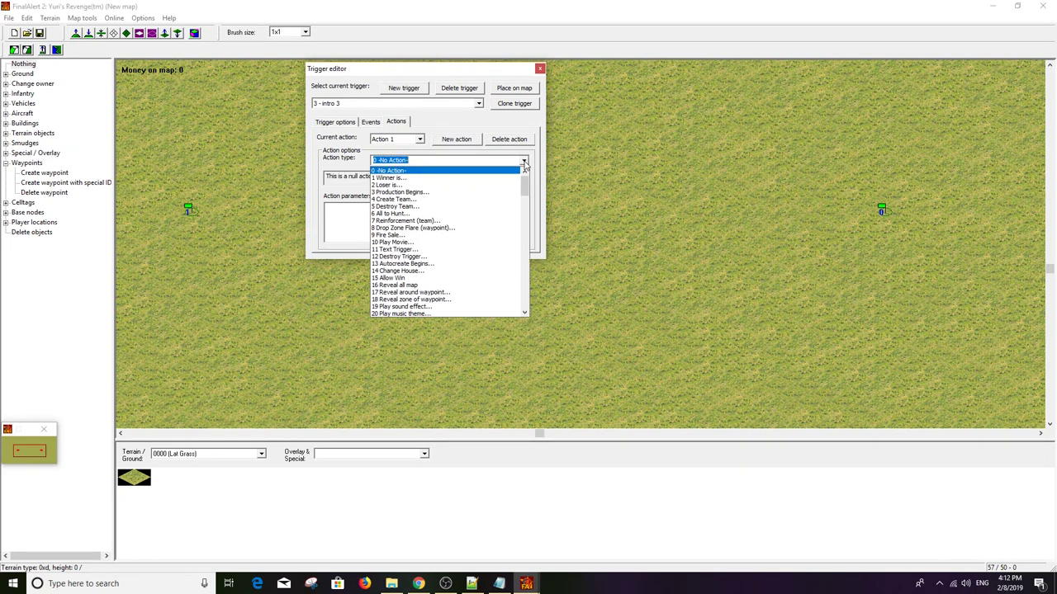
scroll(459, 248, down, 3)
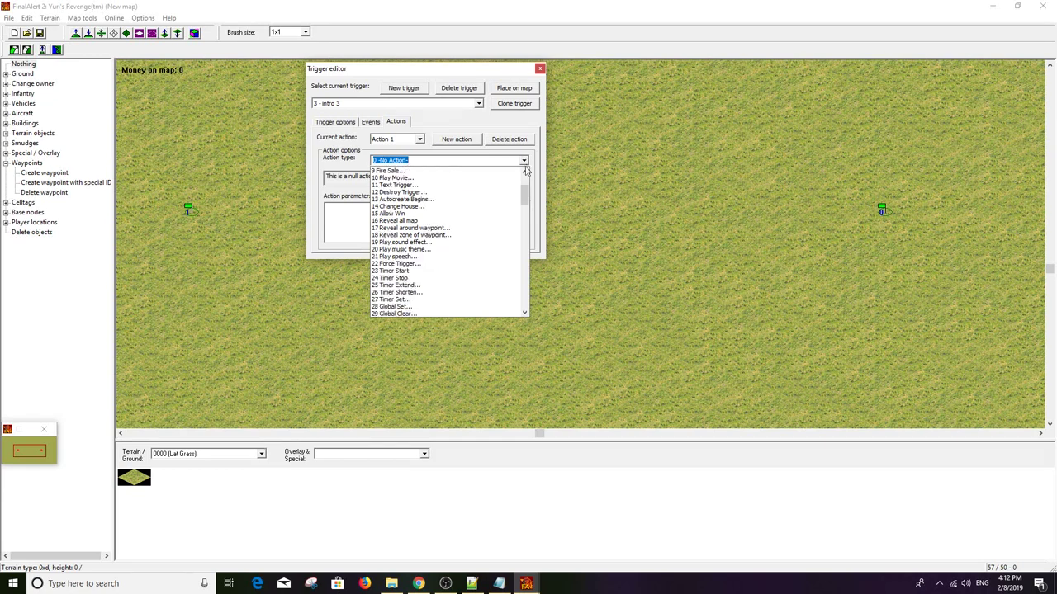
click(464, 256)
click(524, 207)
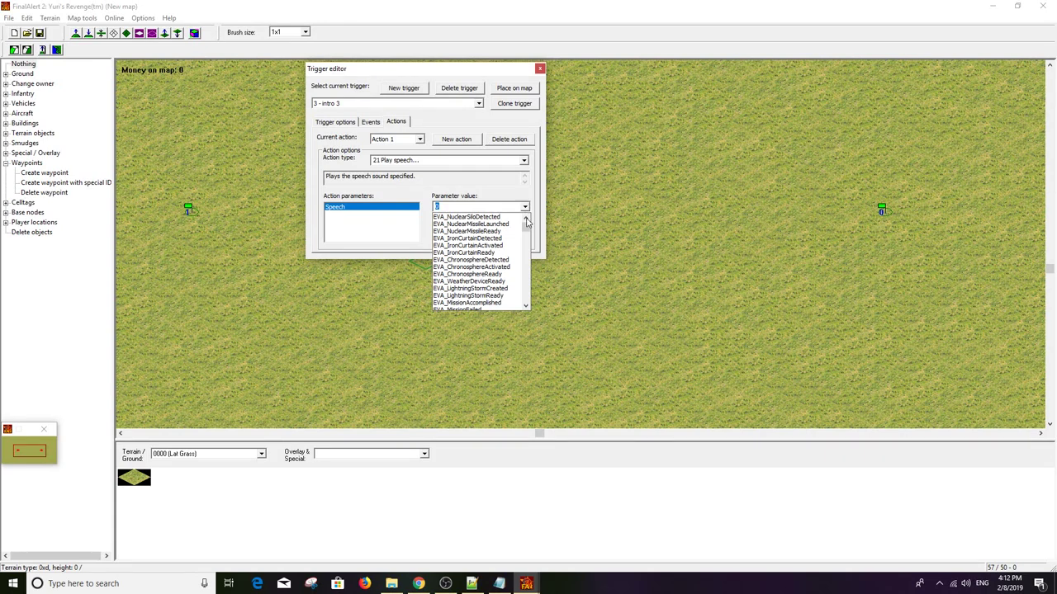
scroll(524, 232, down, 2)
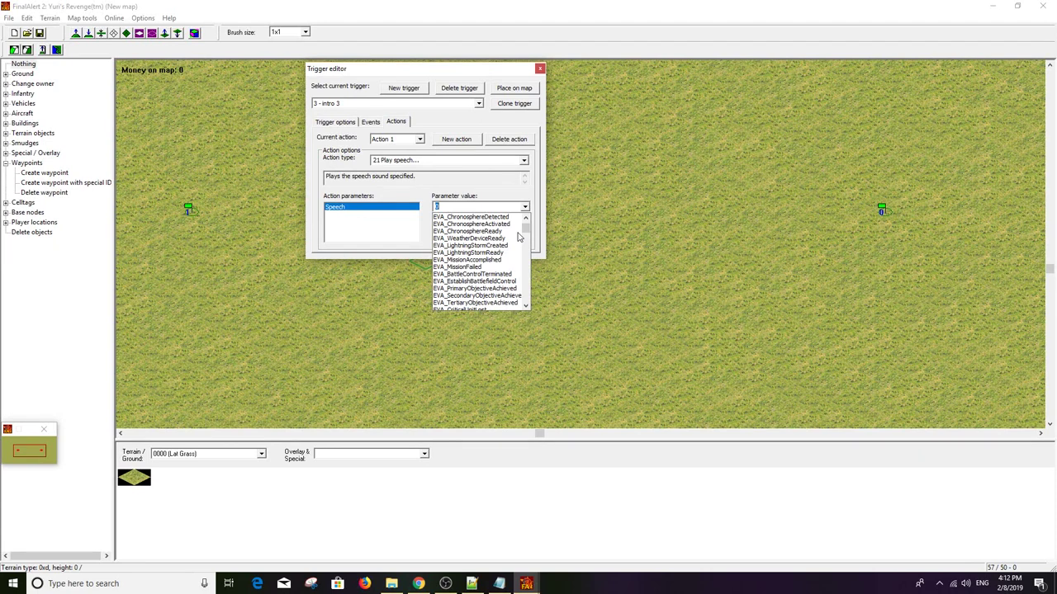
scroll(519, 237, down, 2)
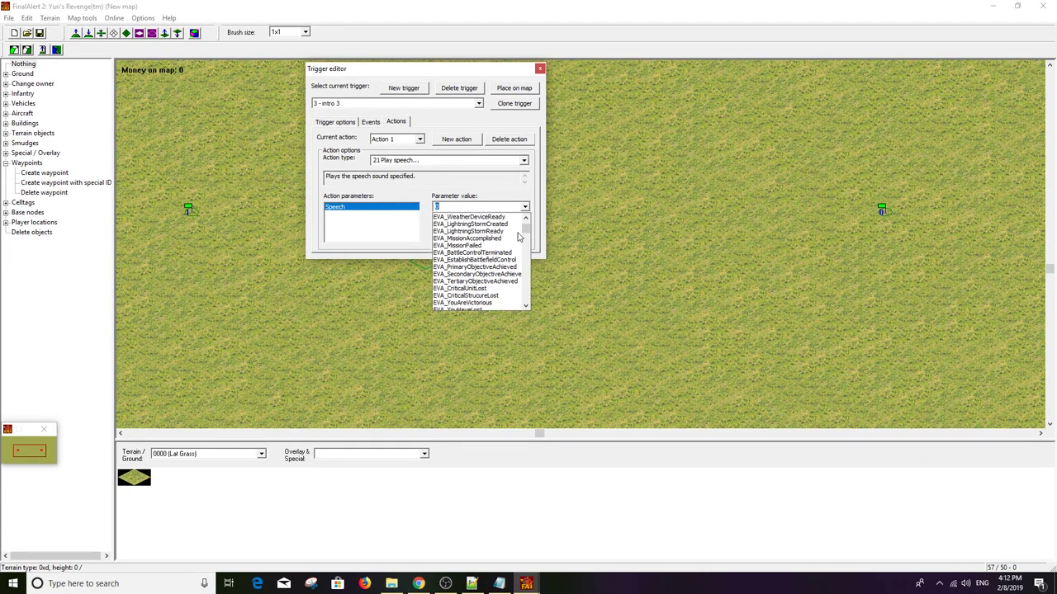
scroll(519, 237, down, 2)
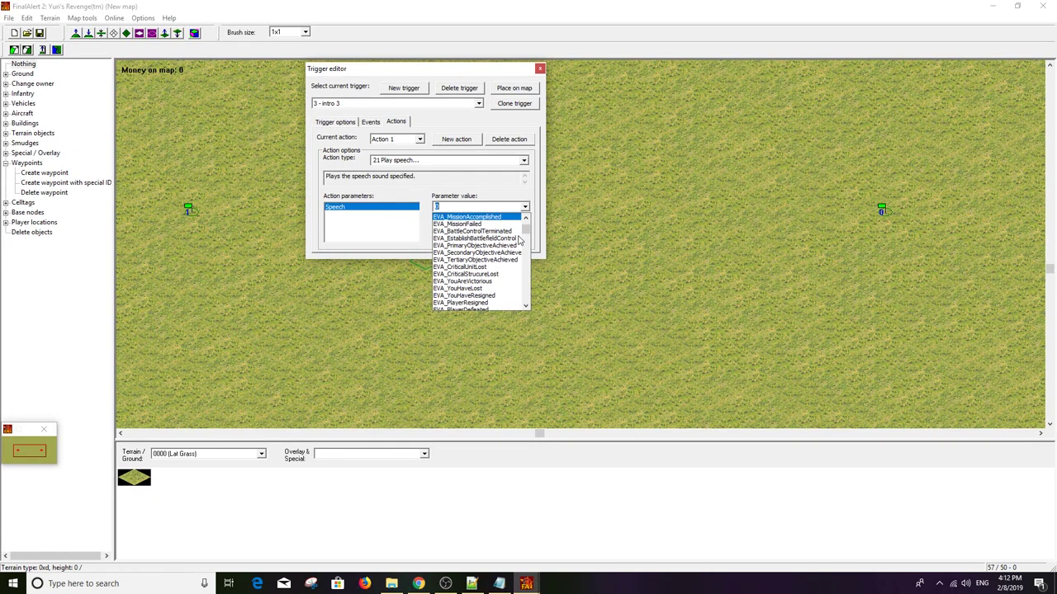
scroll(519, 238, down, 2)
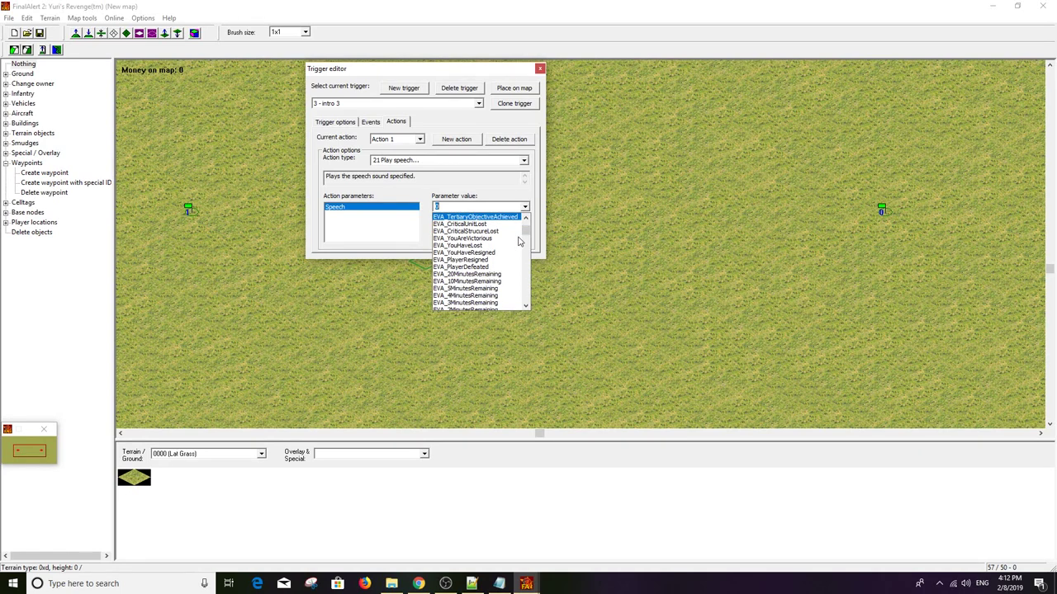
scroll(519, 240, down, 4)
click(510, 250)
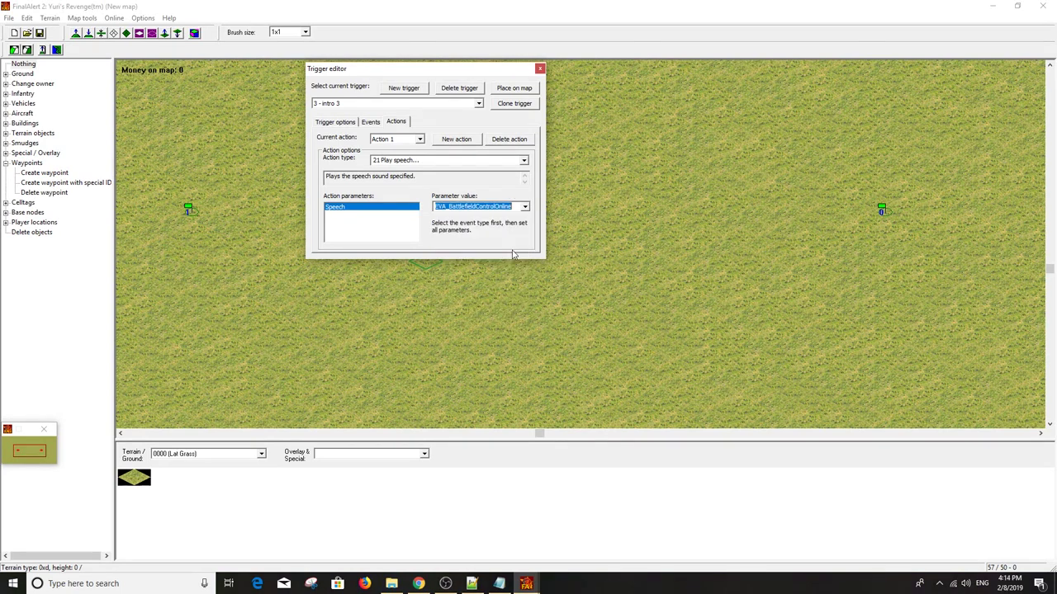
Add a third action of type 112 Center (Jump) Camera at Waypoint to "3 - intro 3", keeping both waypoint parameters at 0.
click(457, 140)
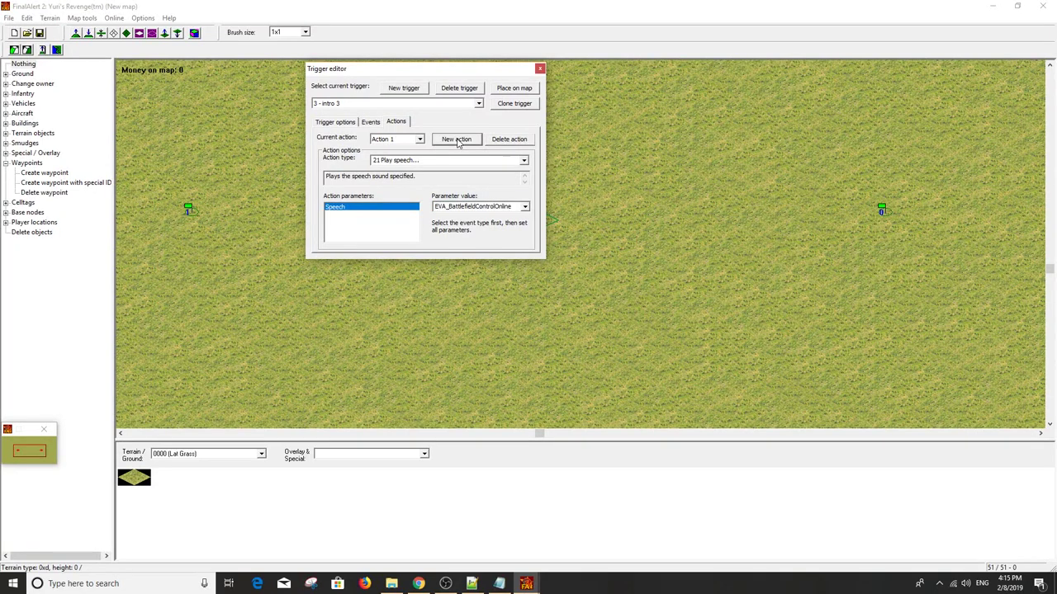
click(508, 162)
text(112)
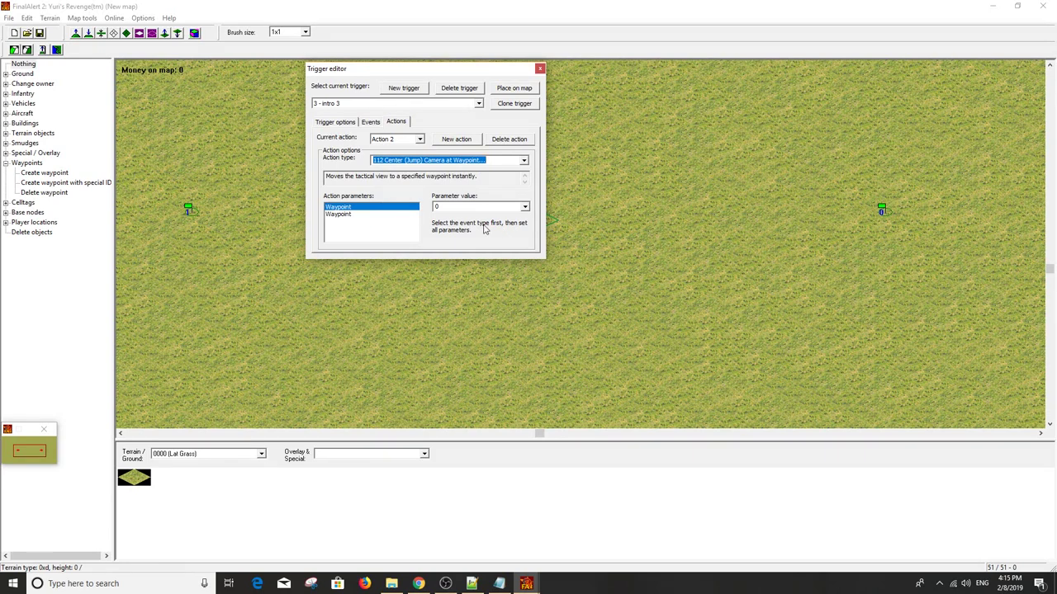
click(353, 207)
click(354, 214)
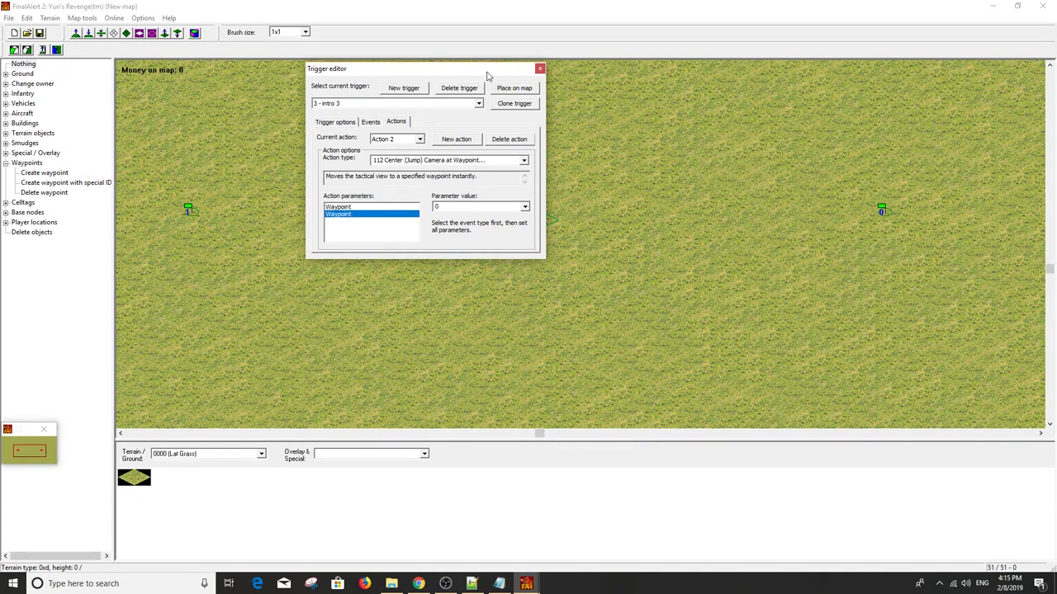
Review the type of the first action in the "1- intro 1" trigger and close the trigger editor.
click(335, 103)
click(347, 114)
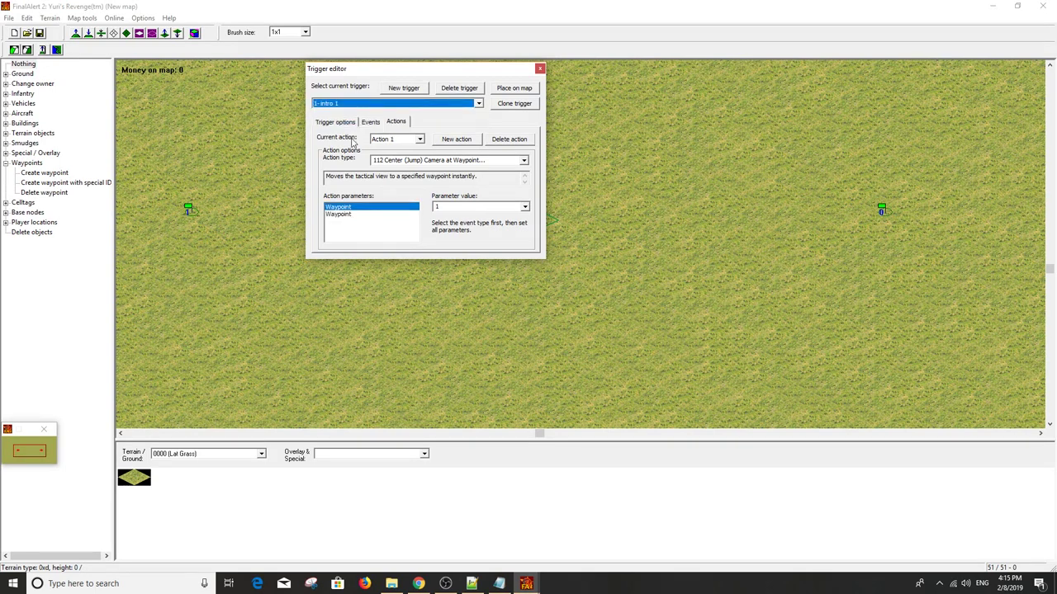
click(396, 140)
click(398, 154)
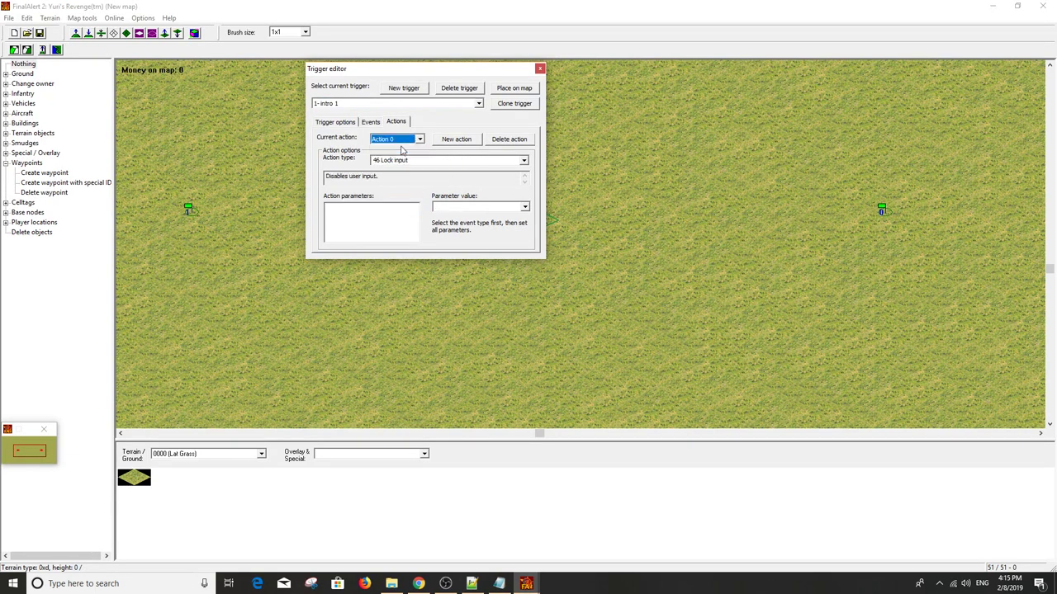
click(388, 160)
double_click(401, 160)
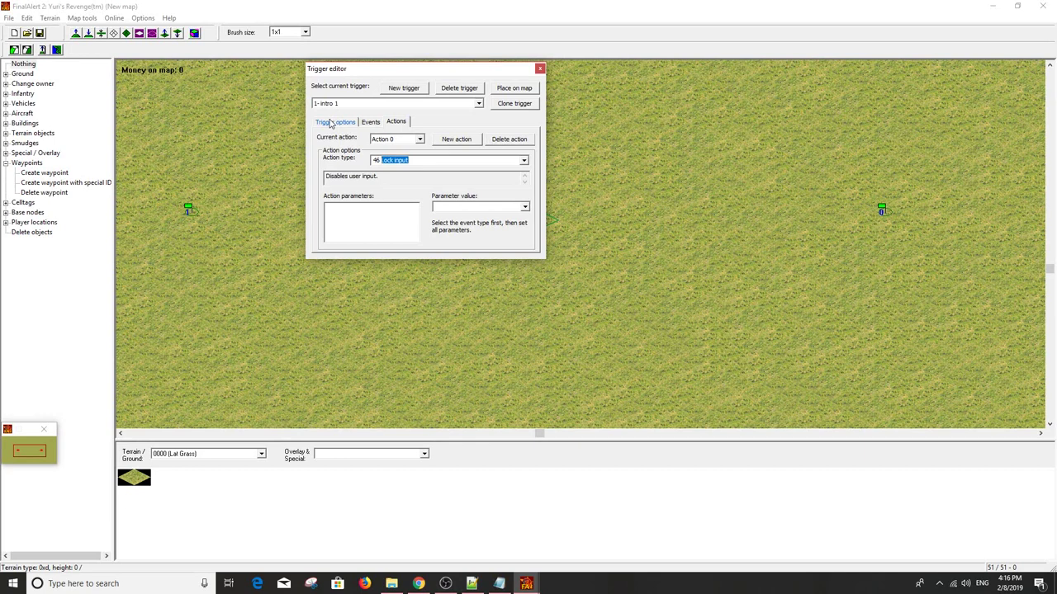
click(539, 68)
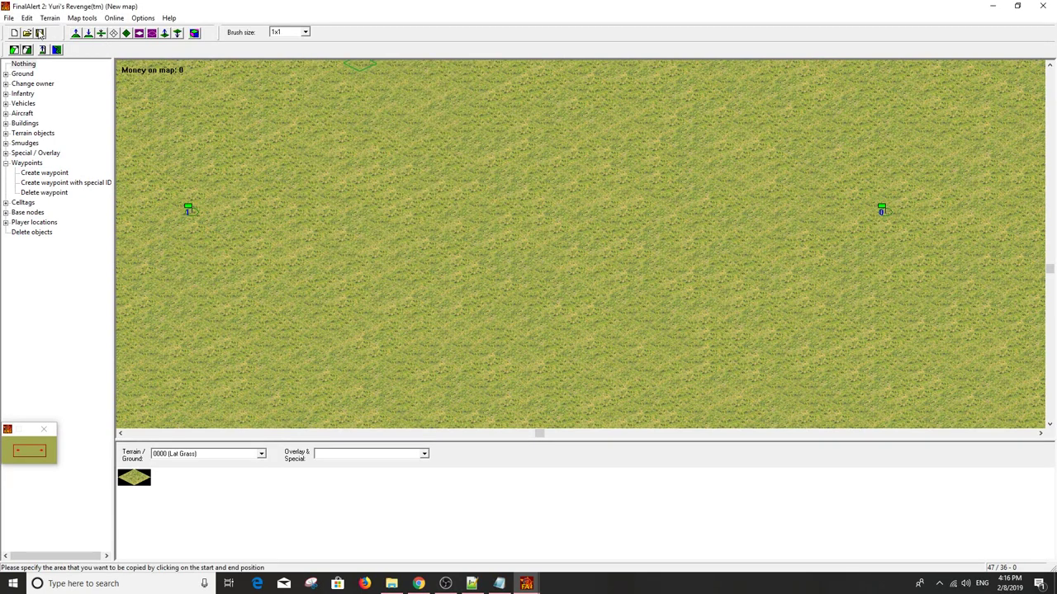
Save the map in the Custom folder with both the file name and the map name set to Lock input.
click(39, 33)
click(611, 337)
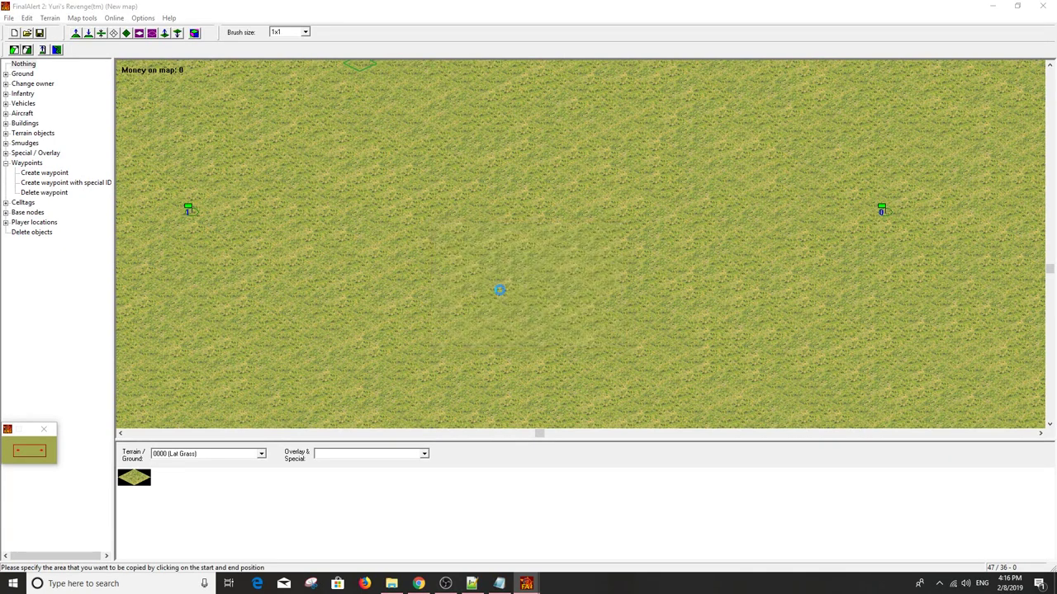
text(Lock input)
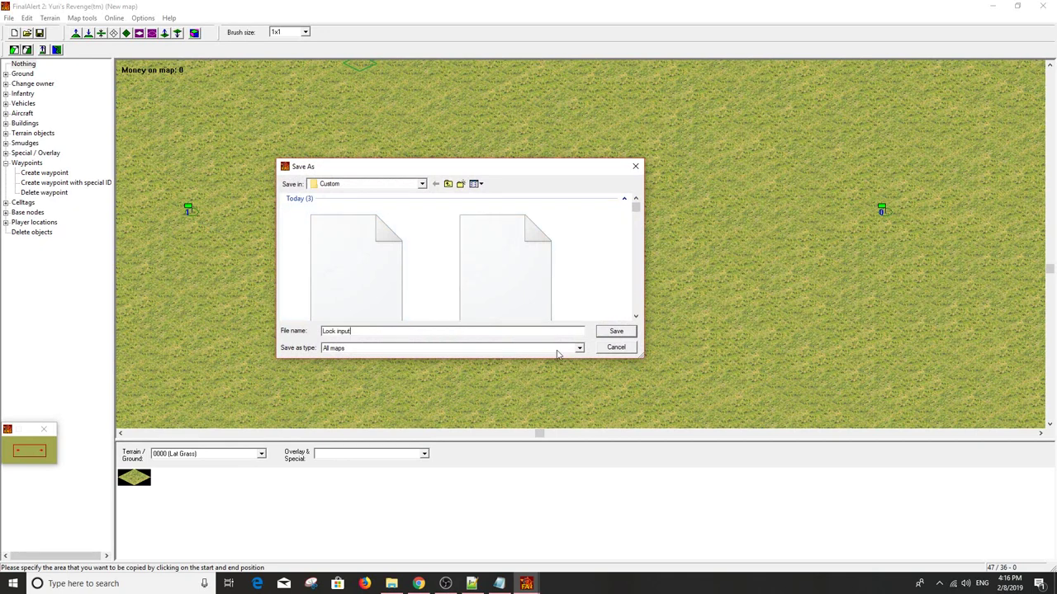
click(617, 331)
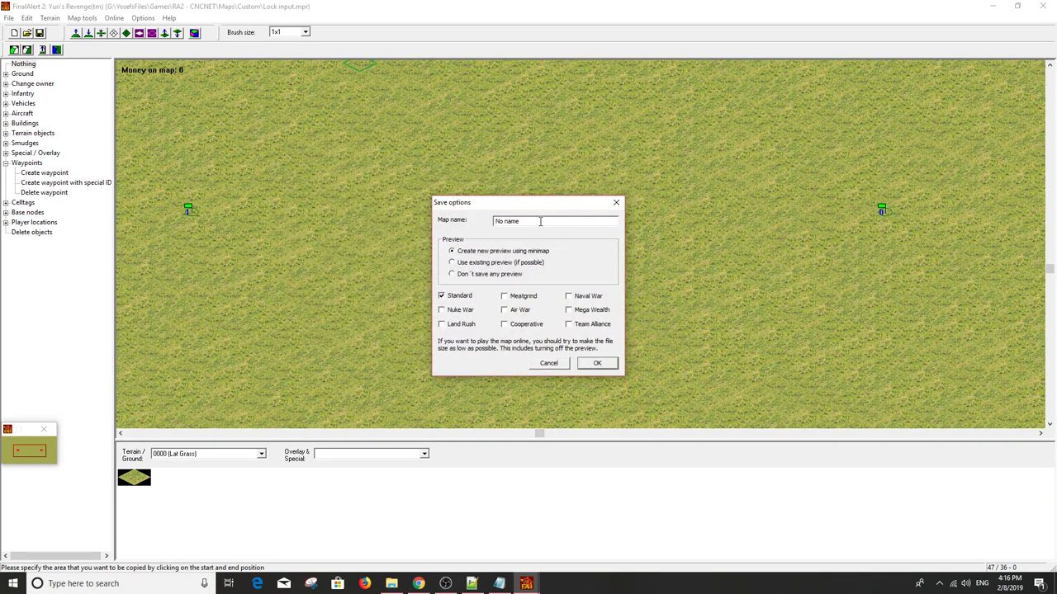
text(Lock input)
click(594, 364)
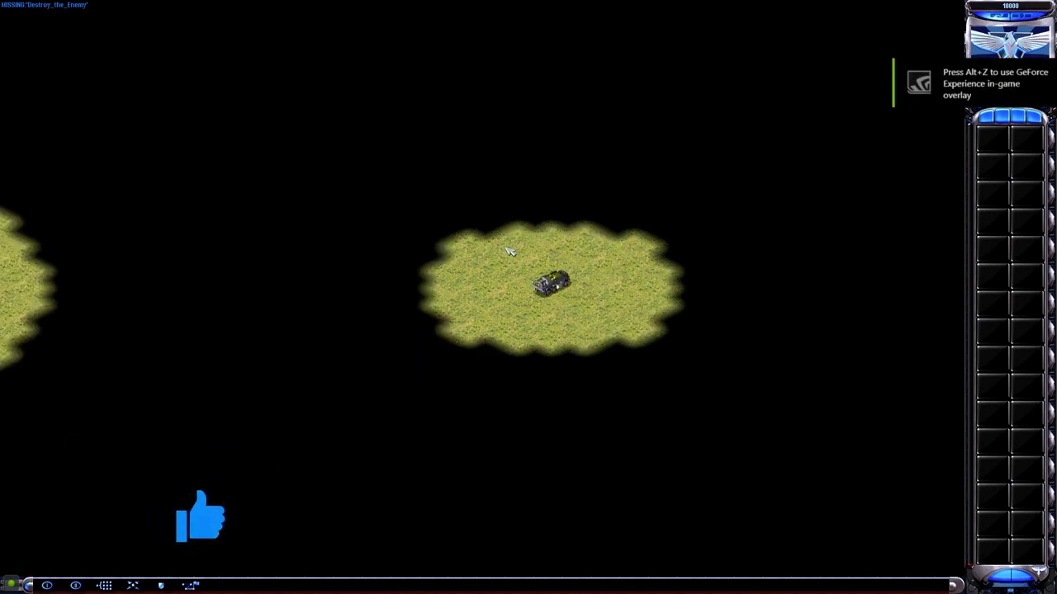
right_drag(533, 223, 542, 226)
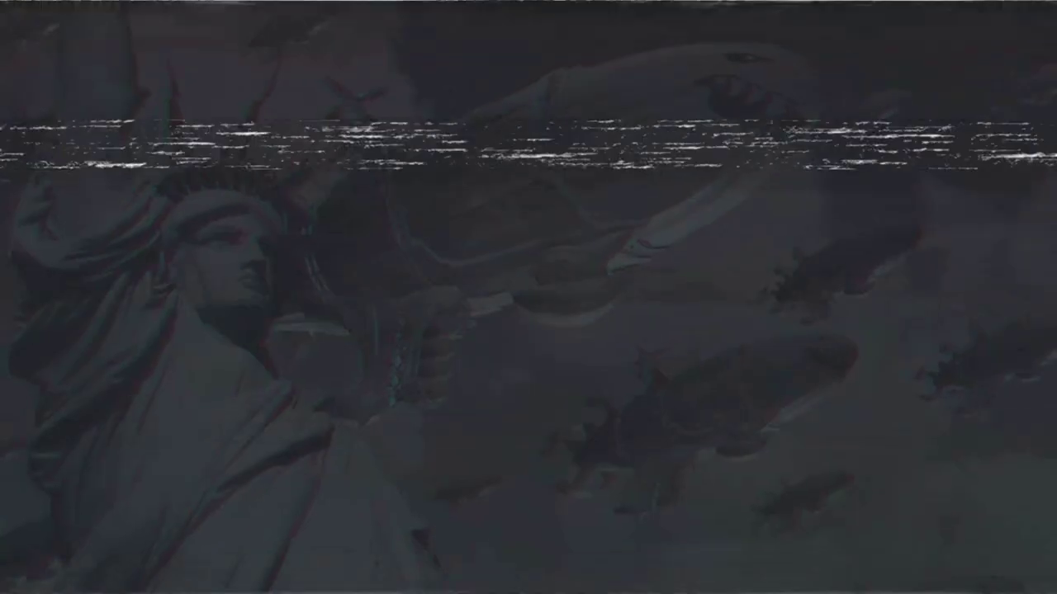